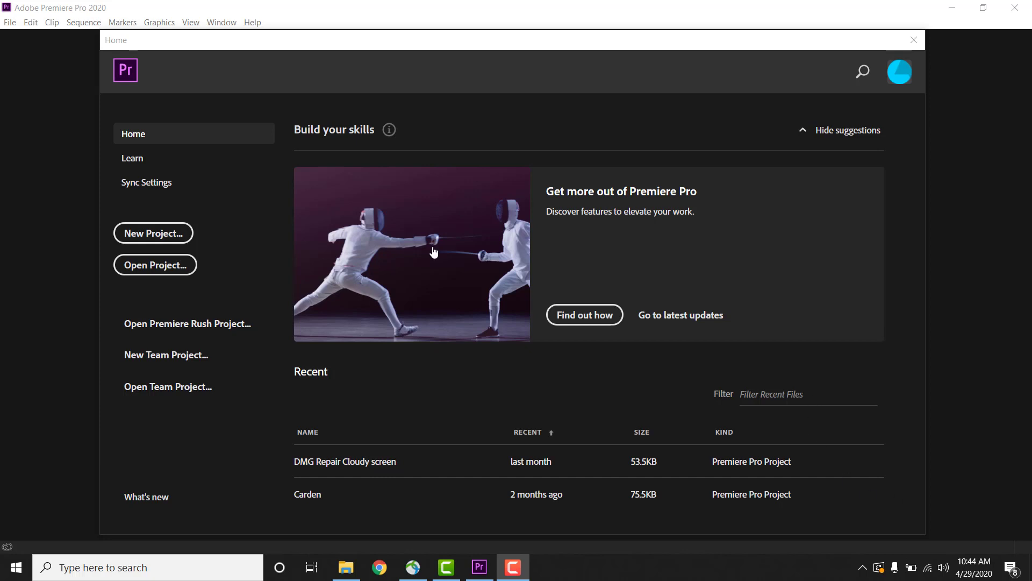
# - Create a new project named Workshops, stored in the Workshop files folder on the Desktop
pyautogui.click(175, 232)
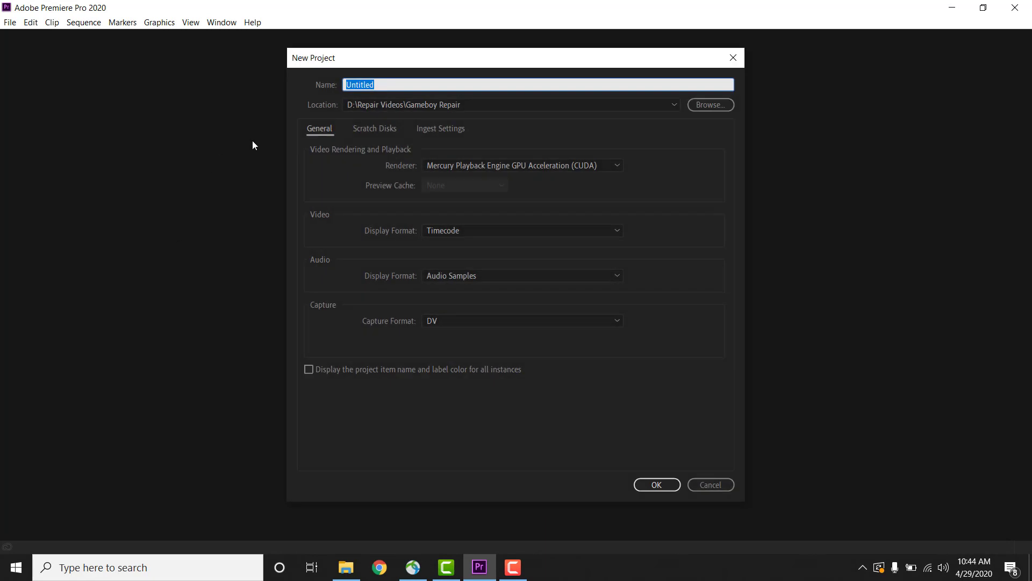
pyautogui.write('Workshops')
pyautogui.click(707, 106)
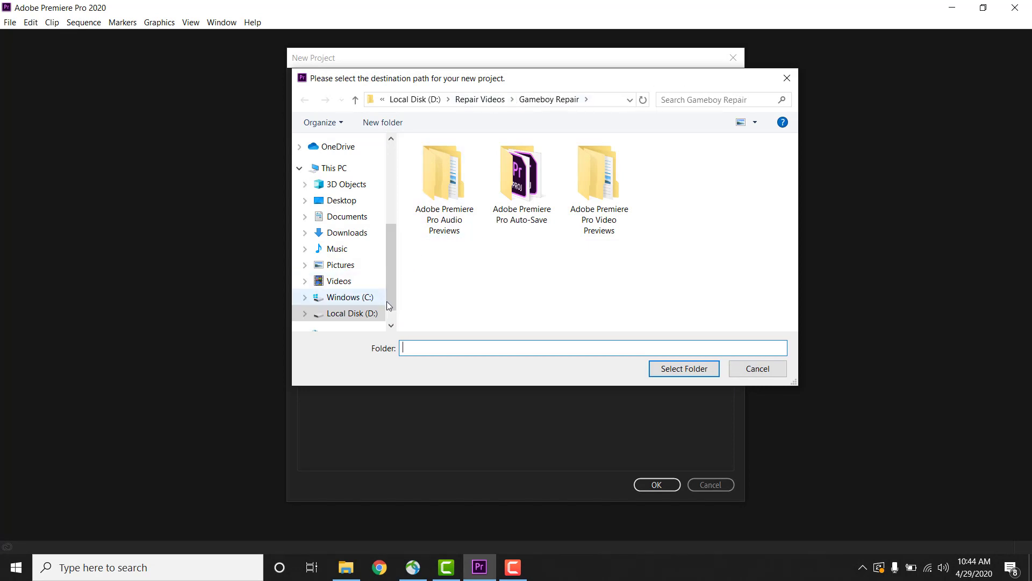
pyautogui.moveTo(395, 298); pyautogui.dragTo(396, 266)
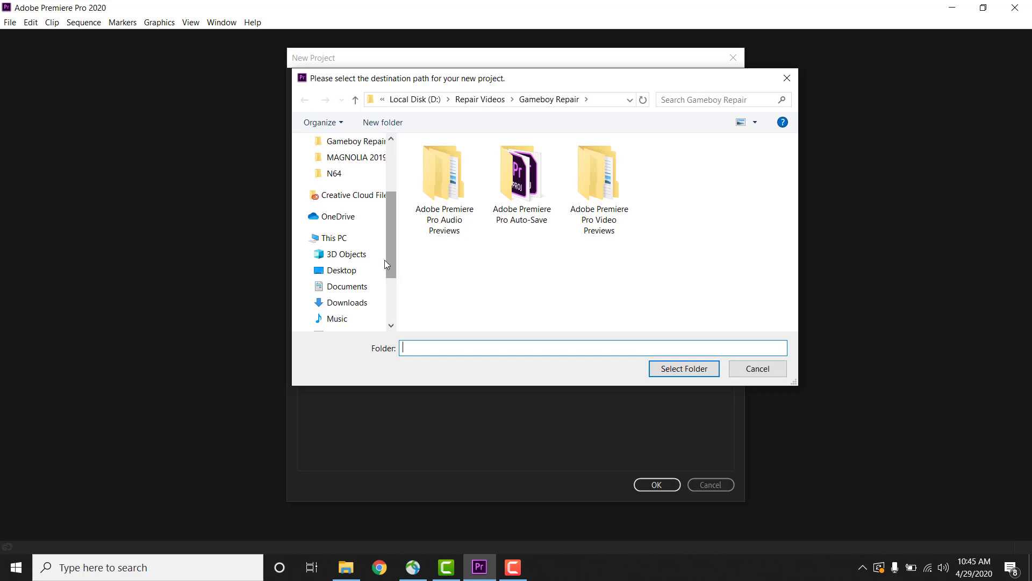
pyautogui.click(350, 275)
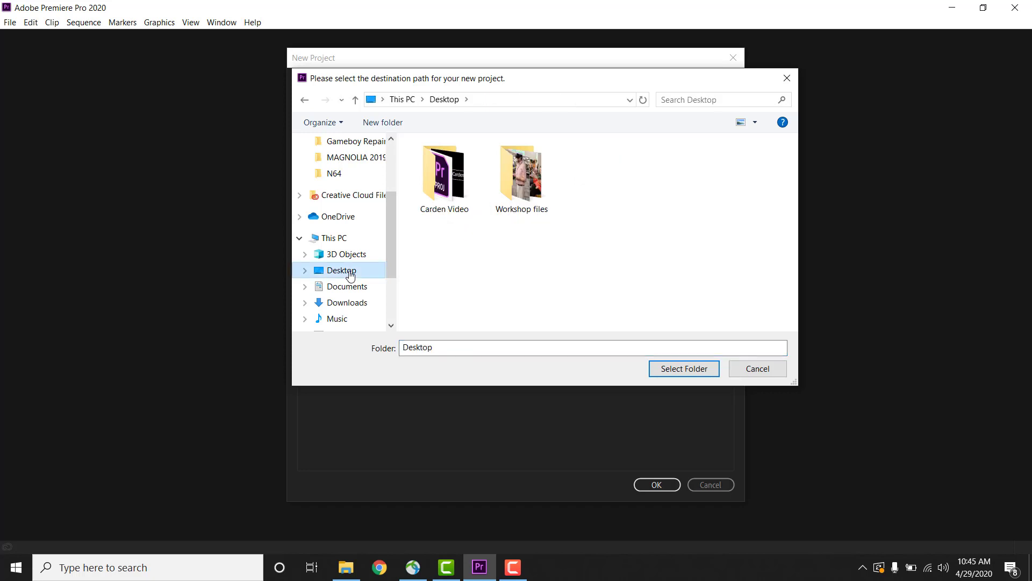
pyautogui.click(512, 206)
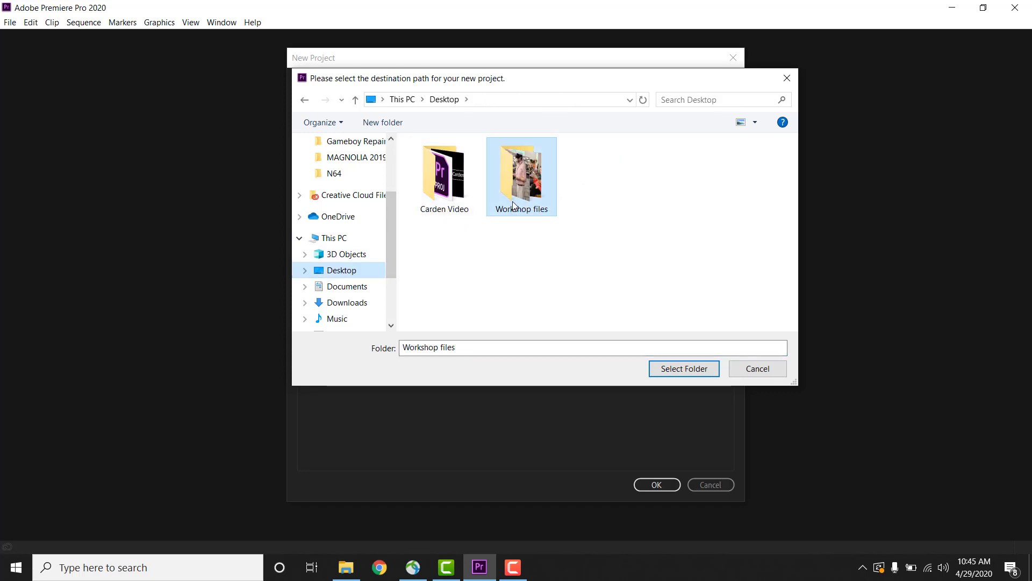
pyautogui.click(684, 368)
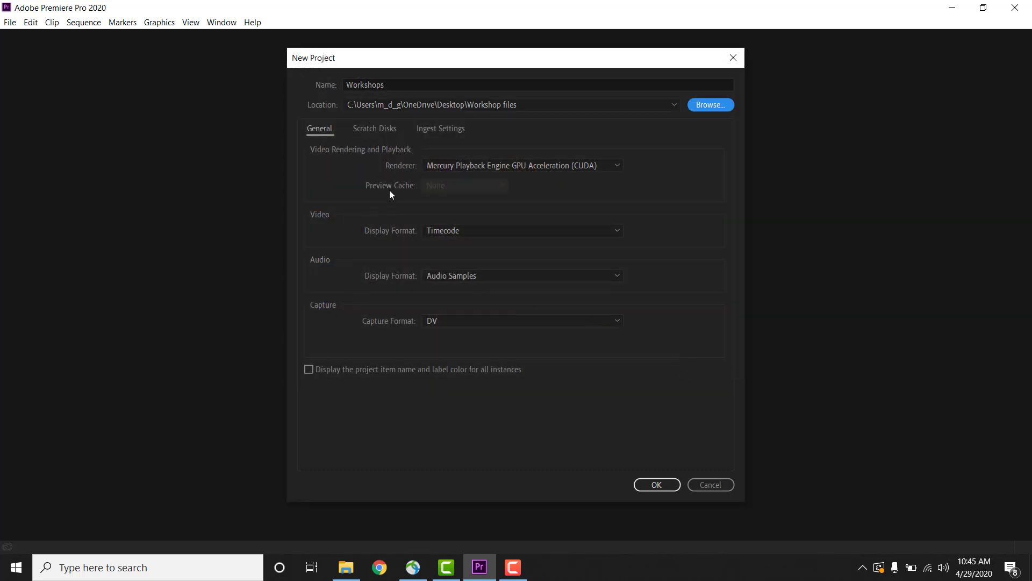
pyautogui.click(372, 132)
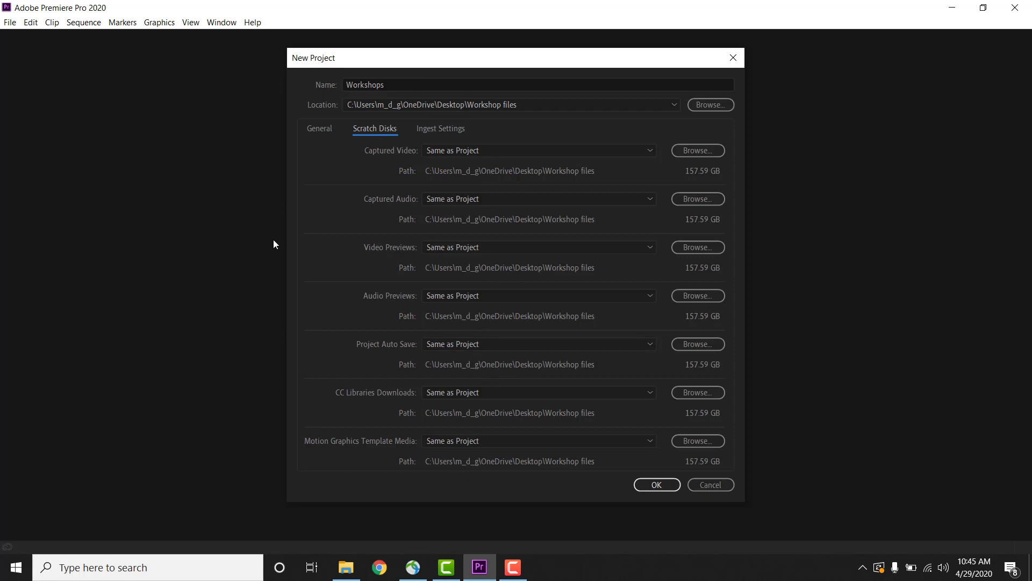
pyautogui.click(327, 129)
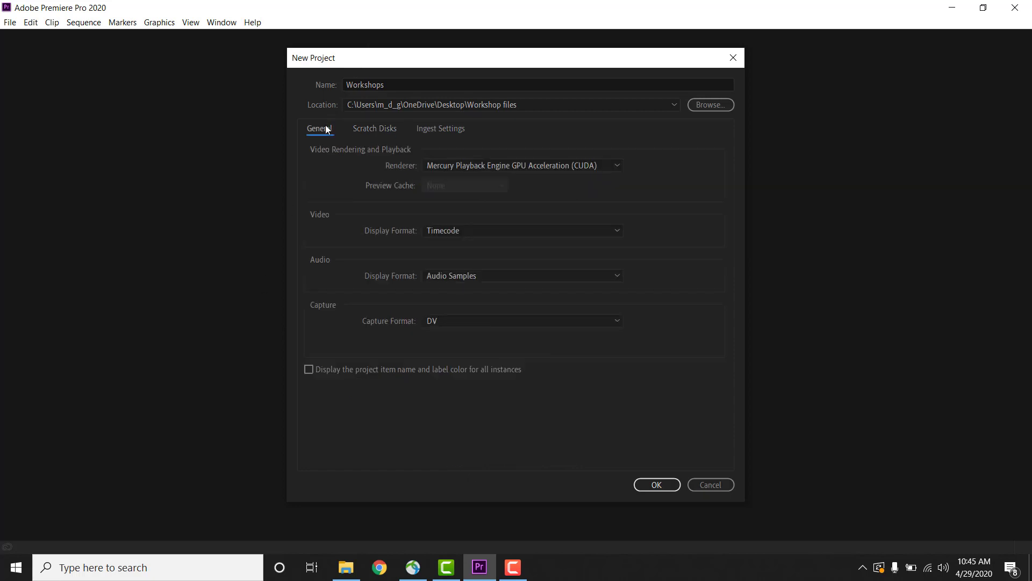
pyautogui.click(657, 485)
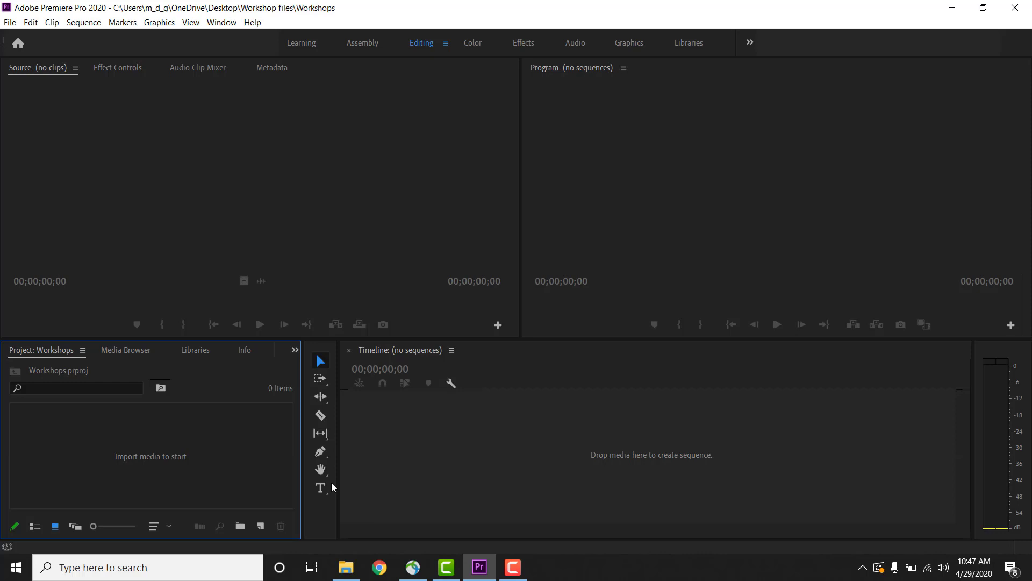
# - Import the clips Drill Field Pan-6, Drill Field Wide-7, Flag-8 and Fountain Low-9 from the Workshop files folder
pyautogui.doubleClick(135, 444)
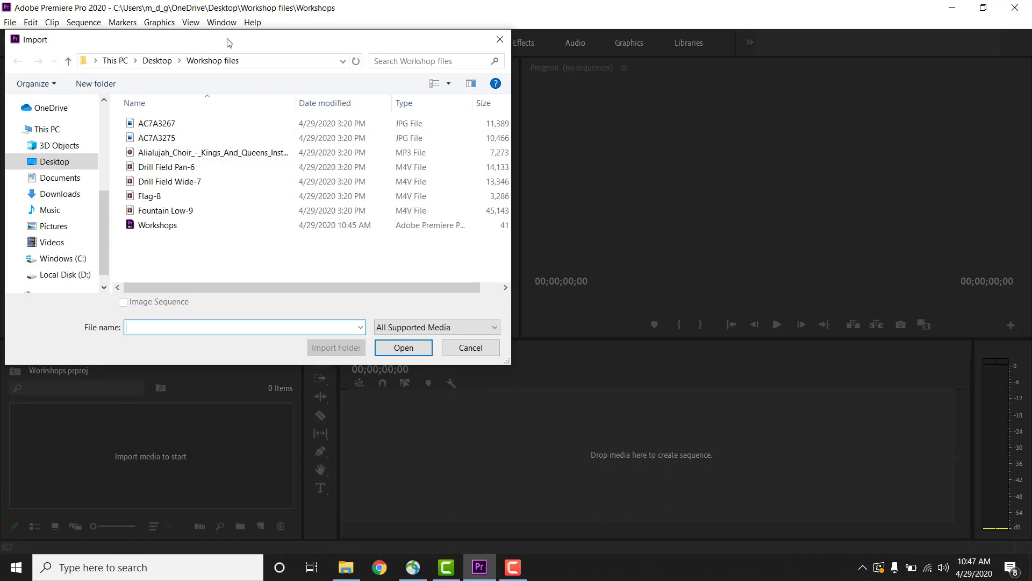
pyautogui.moveTo(227, 42); pyautogui.dragTo(431, 34)
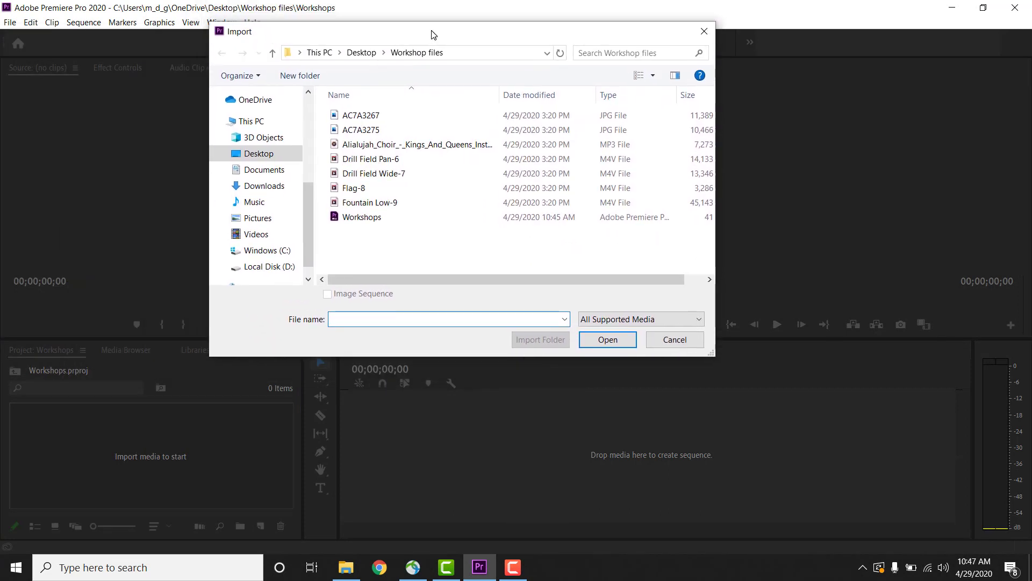
pyautogui.click(355, 159)
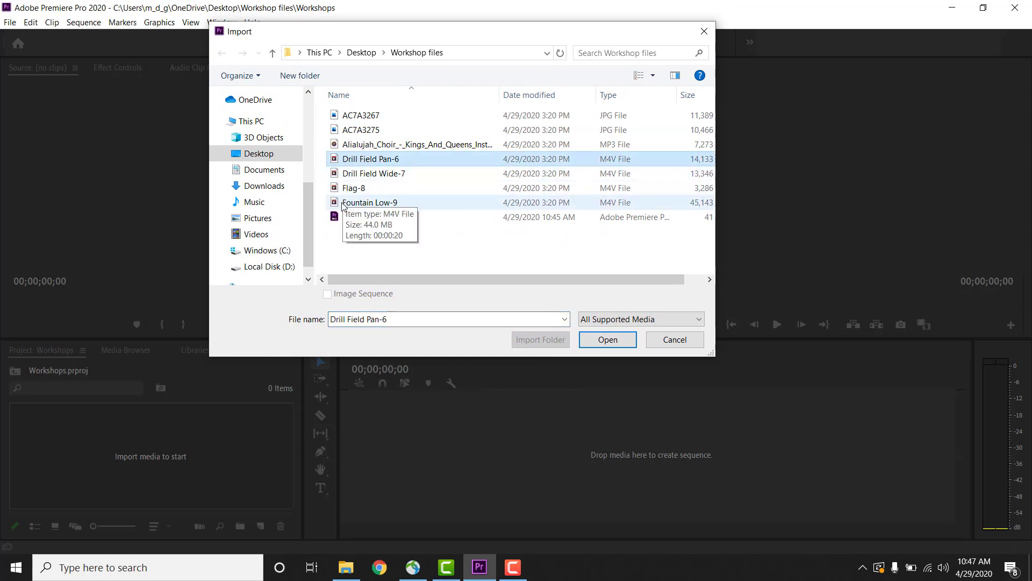
pyautogui.keyDown('shift'); pyautogui.click(343, 203); pyautogui.keyUp('shift')
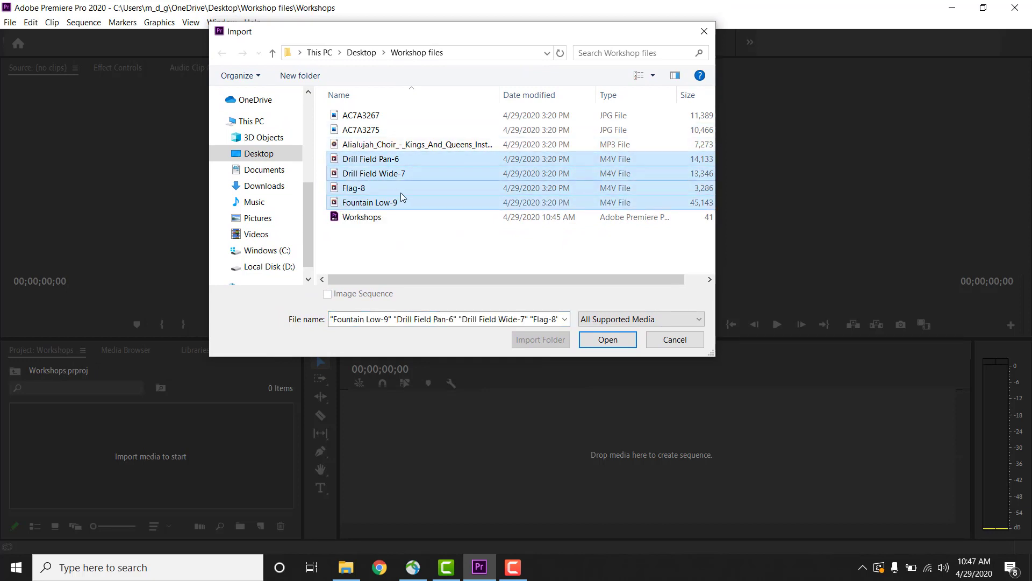
pyautogui.click(624, 340)
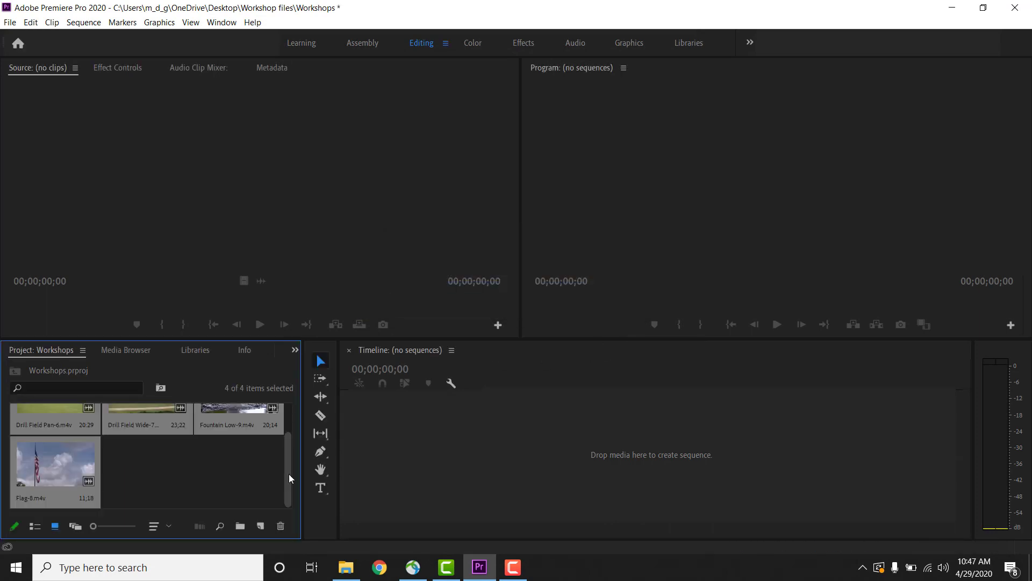
# - Preview Drill Field Pan-6.m4v in the Source monitor and place it in the empty timeline to create a sequence
pyautogui.moveTo(295, 499); pyautogui.dragTo(289, 422)
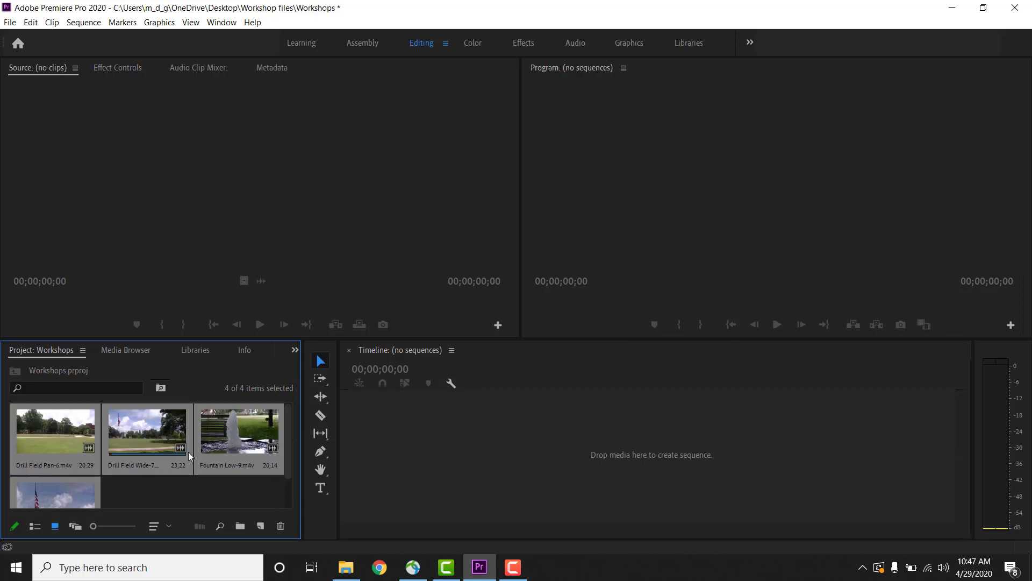
pyautogui.click(133, 495)
pyautogui.doubleClick(54, 427)
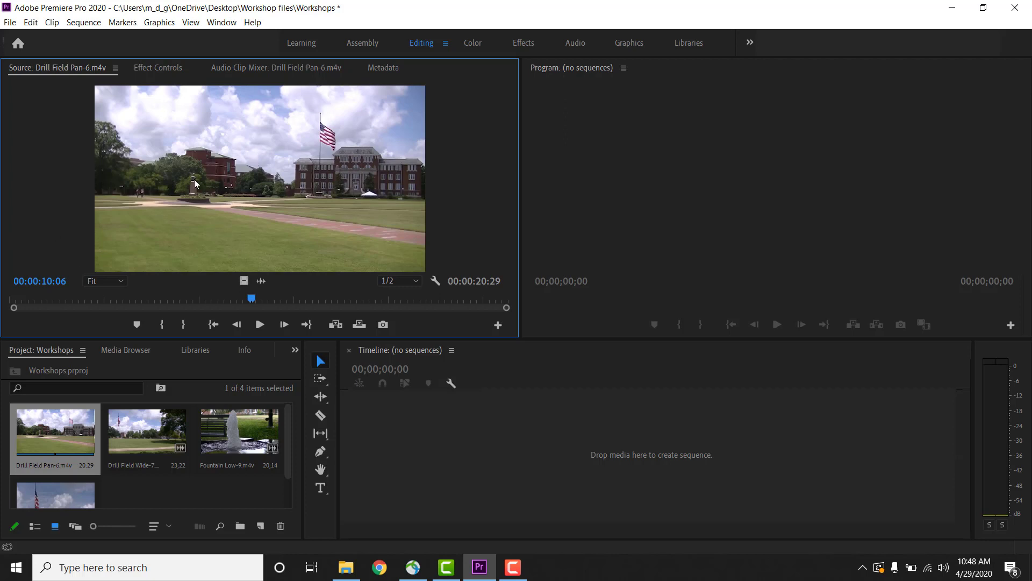
pyautogui.press('space')
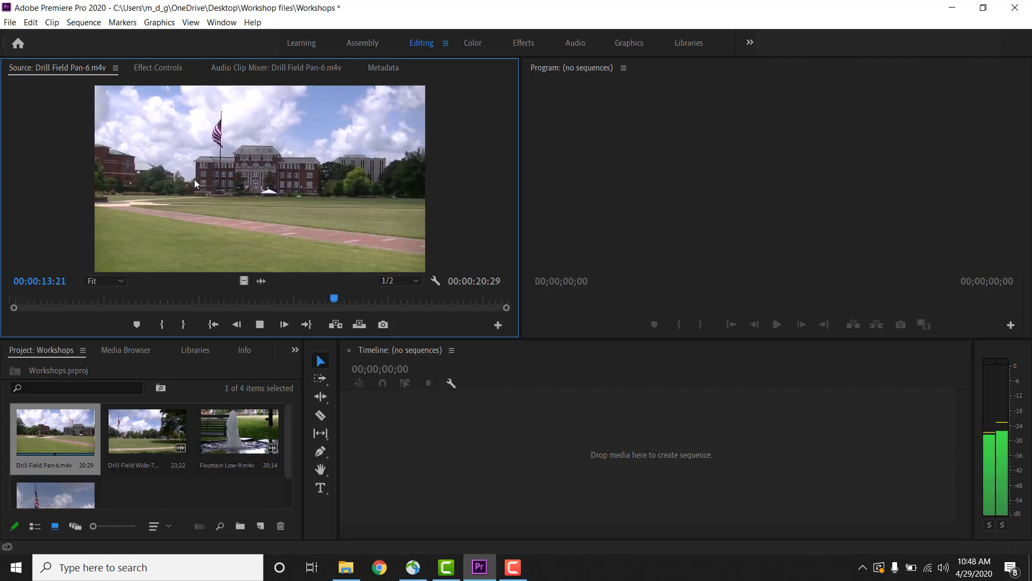
pyautogui.press('space')
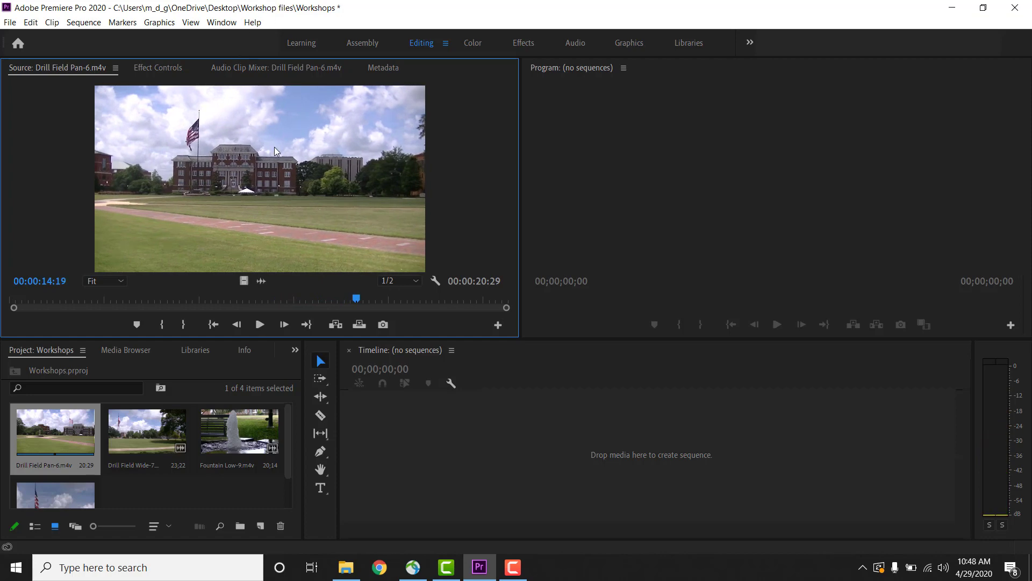
pyautogui.moveTo(274, 147); pyautogui.dragTo(454, 453)
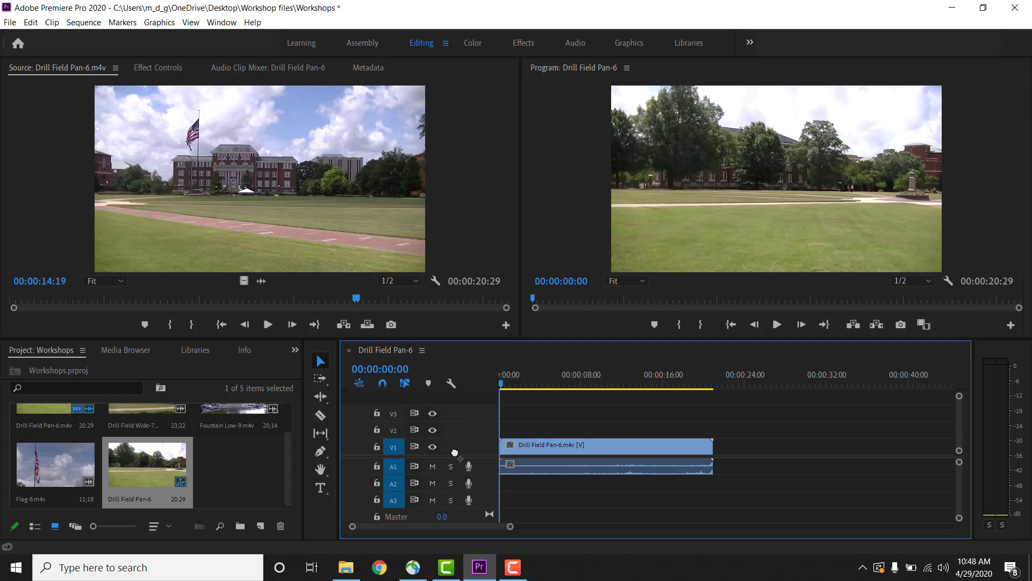
# - Play the sequence to find a new starting point and trim the clip's beginning to 00:00:03:03
pyautogui.press('space')
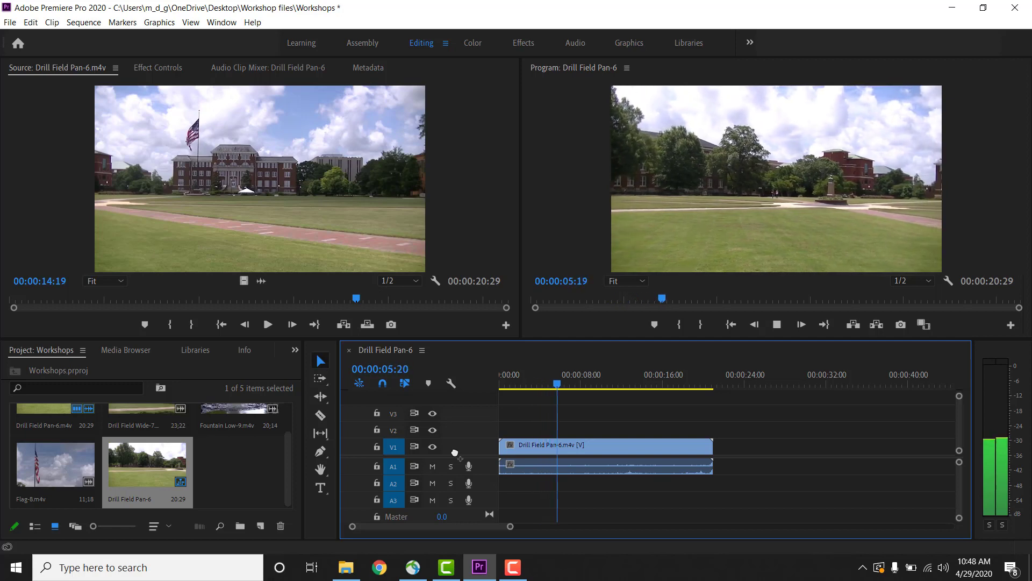
pyautogui.press('space')
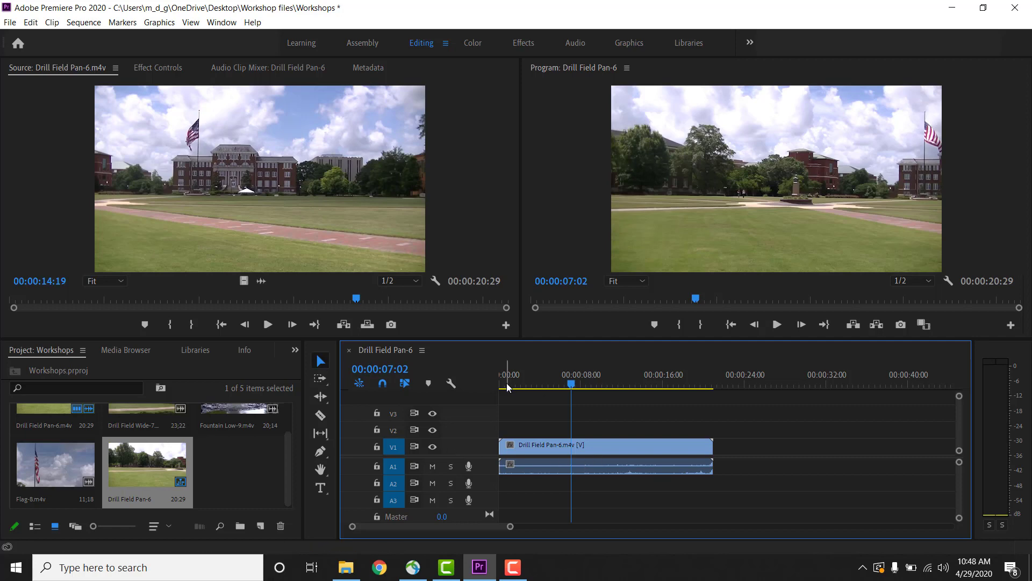
pyautogui.moveTo(507, 385); pyautogui.dragTo(469, 376)
pyautogui.press('space')
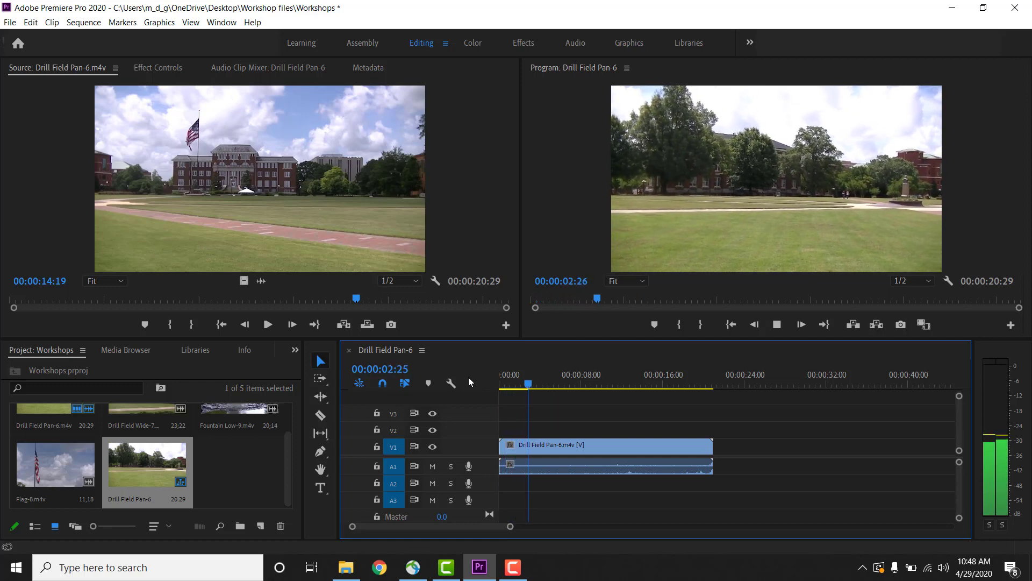
pyautogui.press('space')
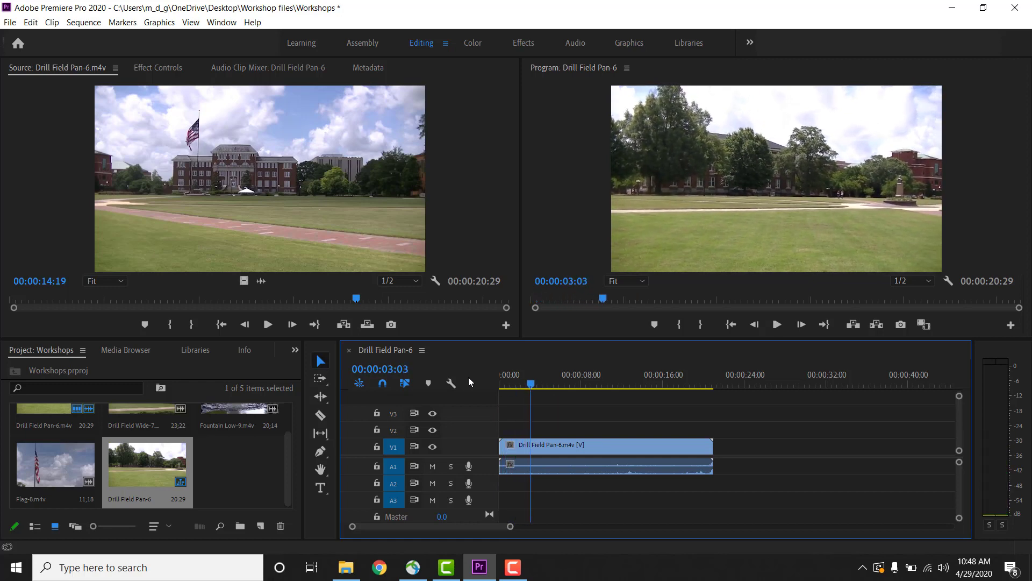
pyautogui.click(503, 446)
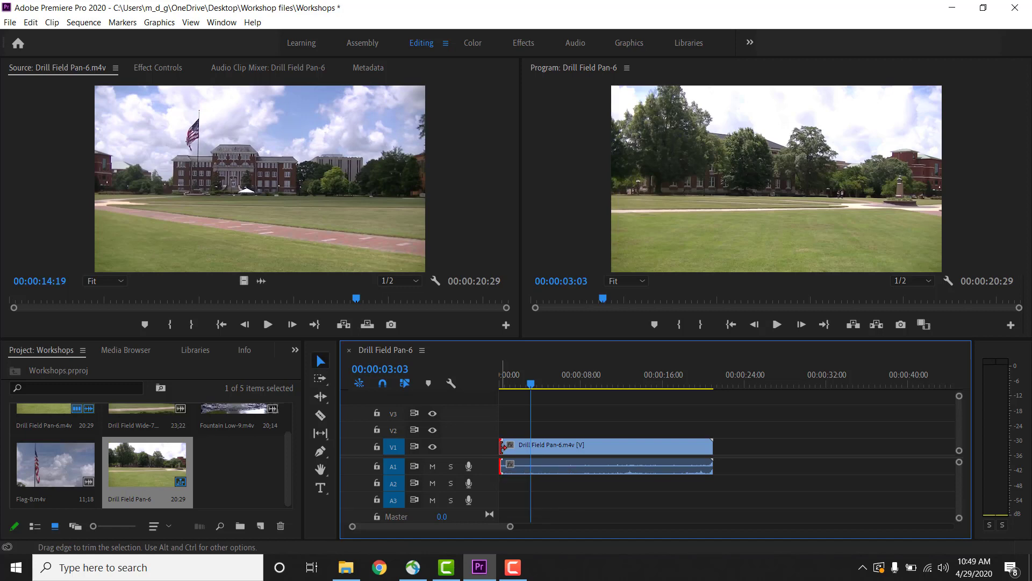
pyautogui.moveTo(503, 446); pyautogui.dragTo(534, 444)
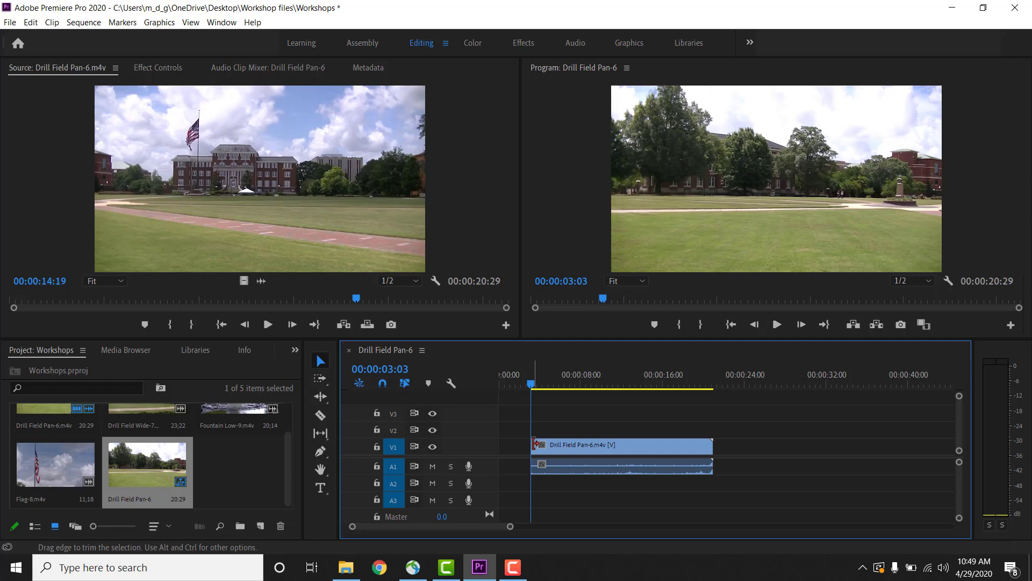
# - Play on to 00:00:05:29 and split the clip with the Razor tool there and at about 9, 14 and 17 seconds
pyautogui.press('space')
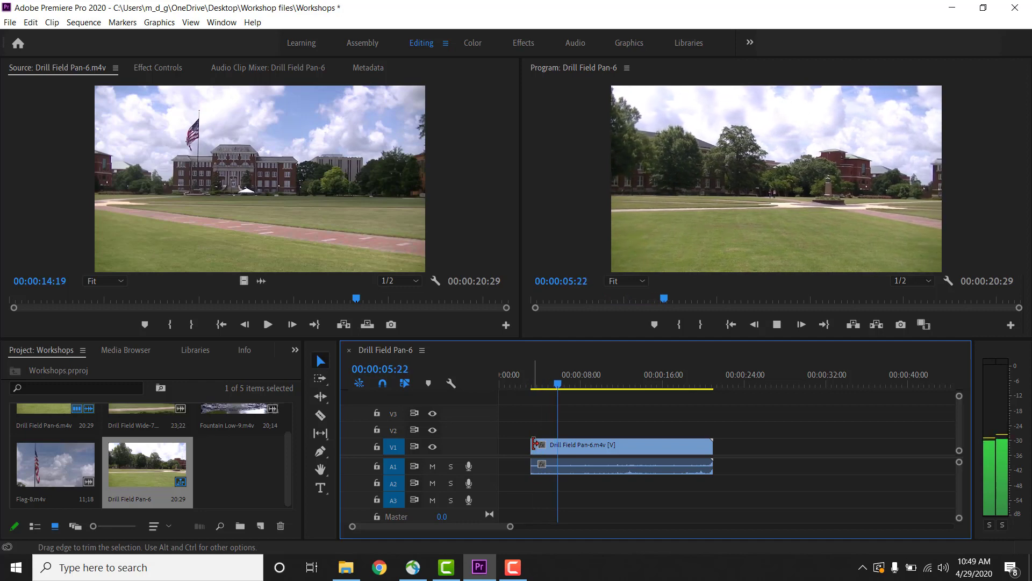
pyautogui.press('space')
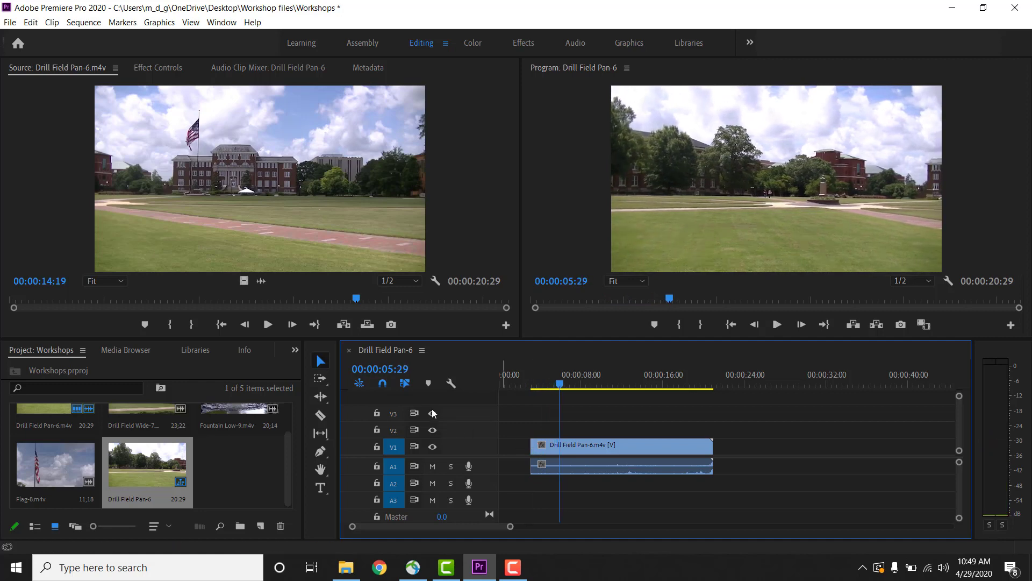
pyautogui.click(320, 415)
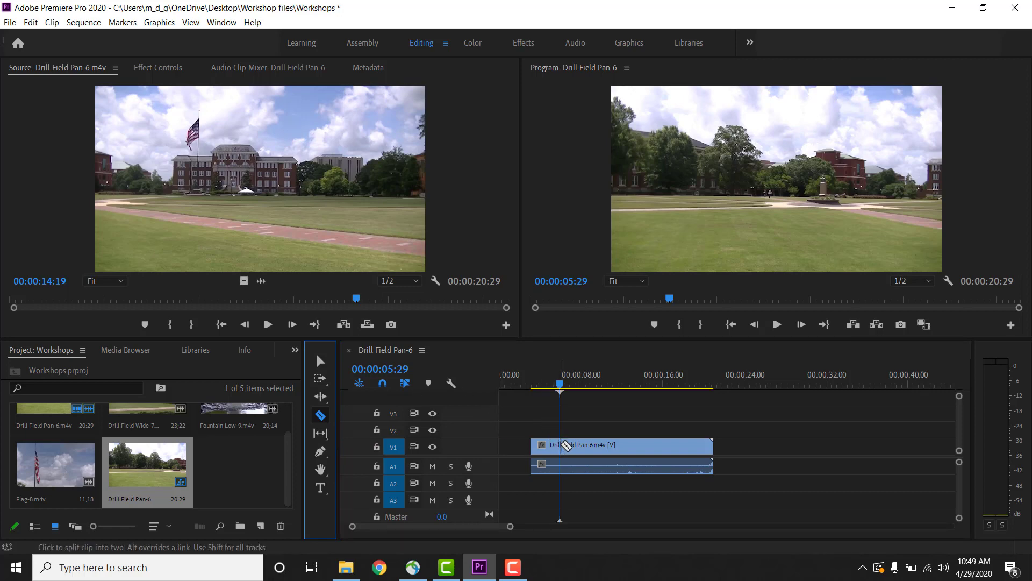
pyautogui.click(564, 445)
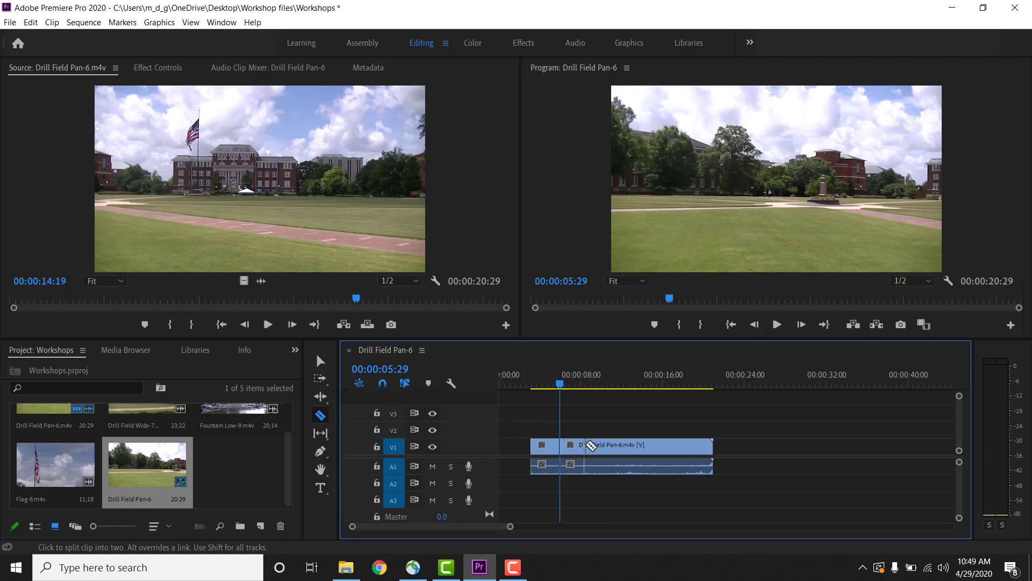
pyautogui.click(589, 444)
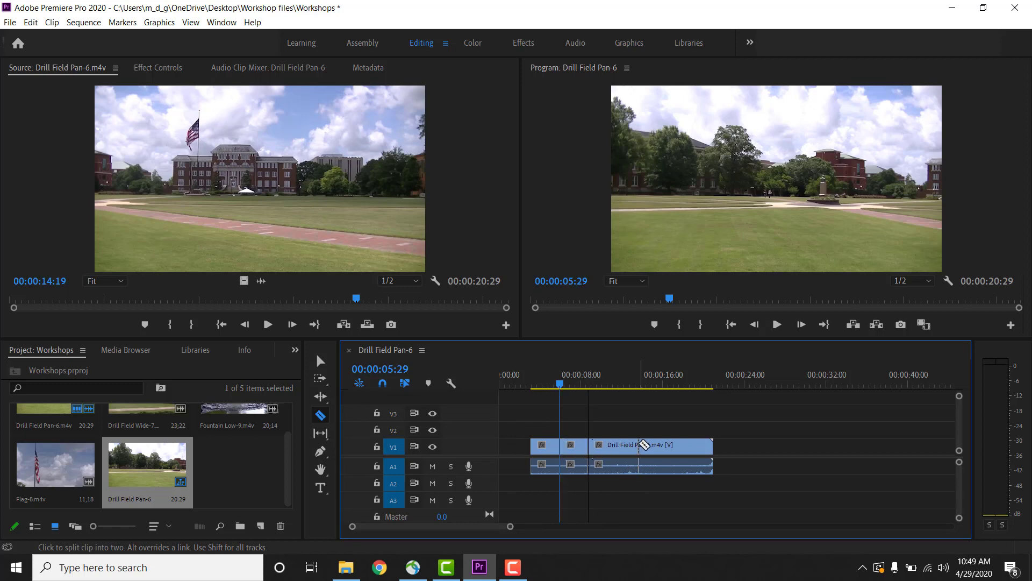
pyautogui.click(639, 444)
pyautogui.click(673, 445)
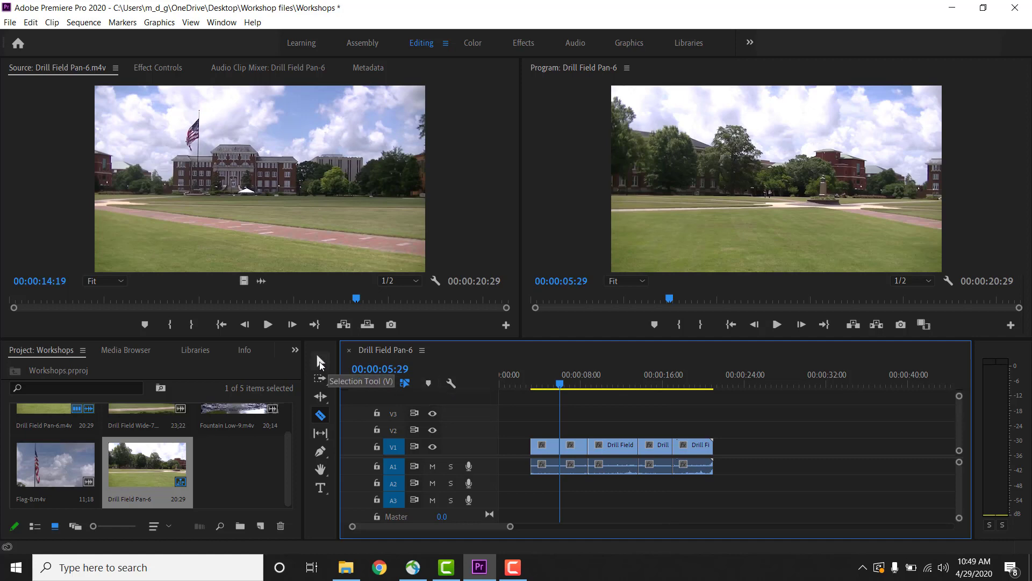
# - Delete the second clip segment, starting at 00:00:05:29, with the Selection tool and close the gap it leaves
pyautogui.click(320, 362)
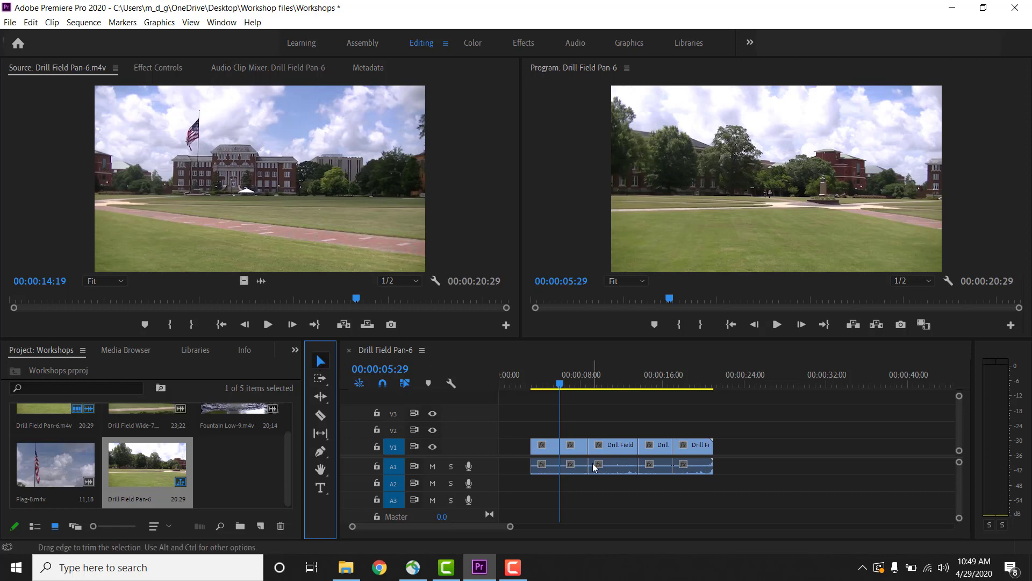
pyautogui.click(573, 449)
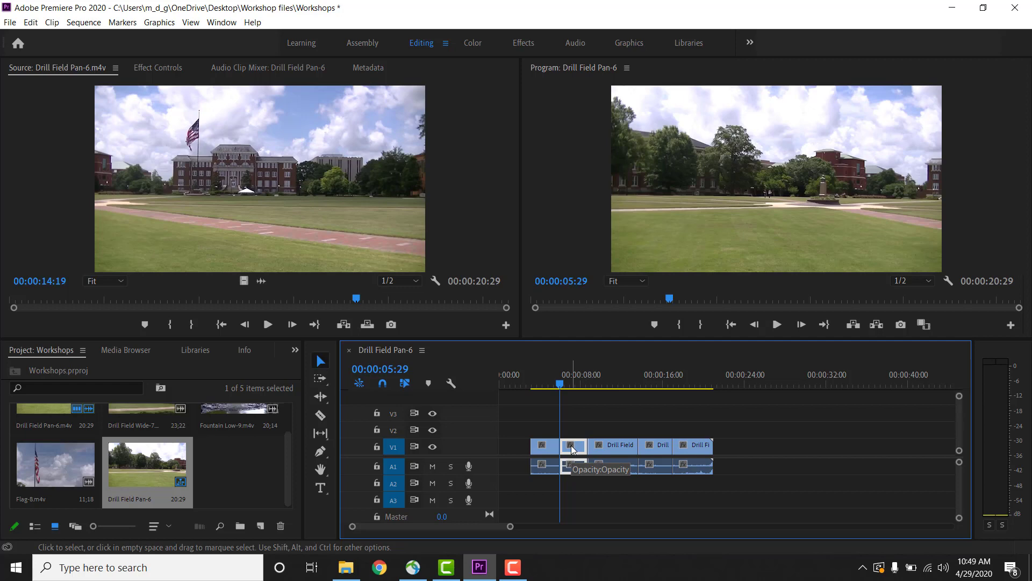
pyautogui.press('Delete')
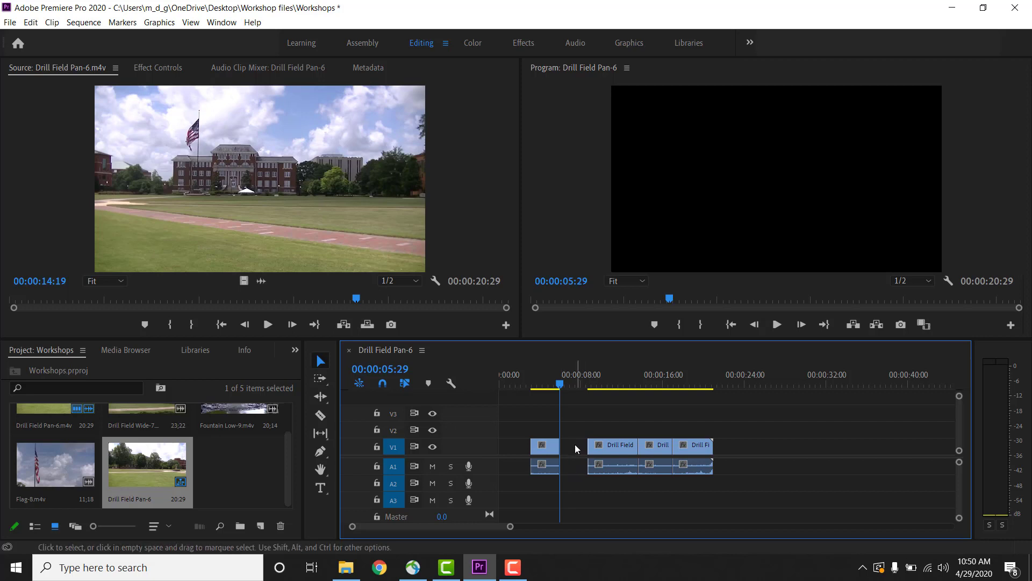
pyautogui.click(574, 444)
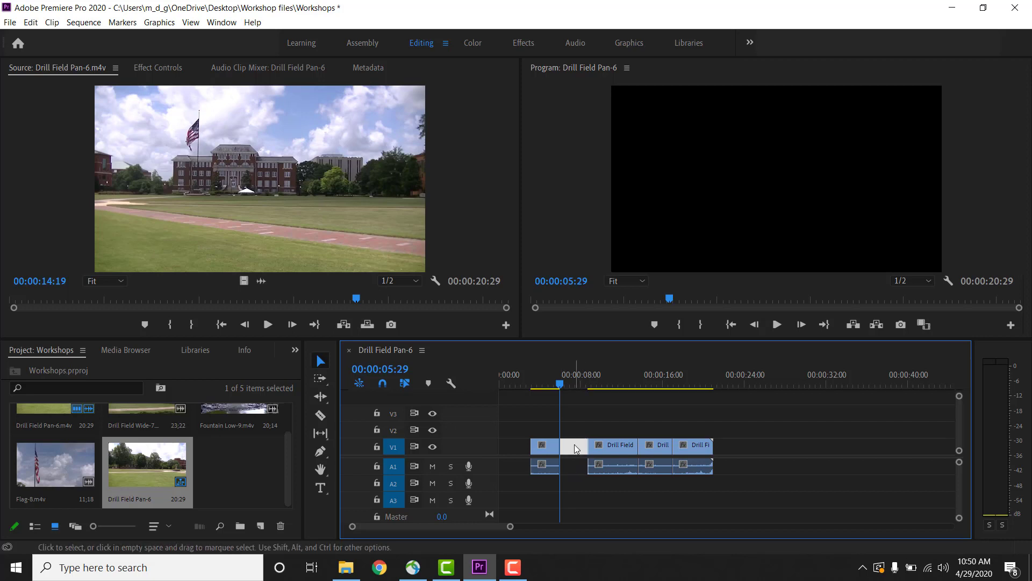
pyautogui.press('Delete')
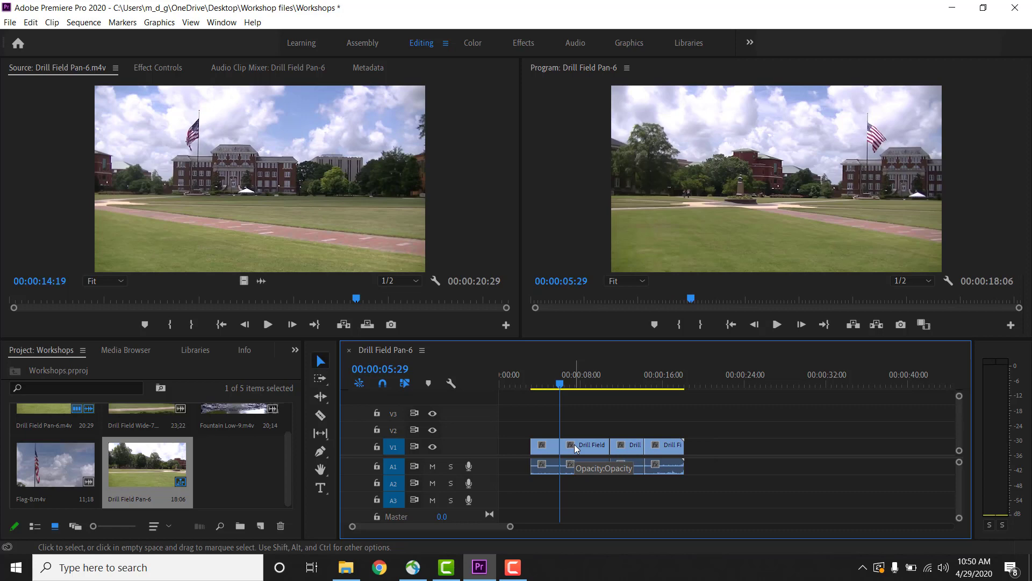
# - Play the sequence several times from about 5 seconds to review the cut between the first and second segments
pyautogui.click(553, 374)
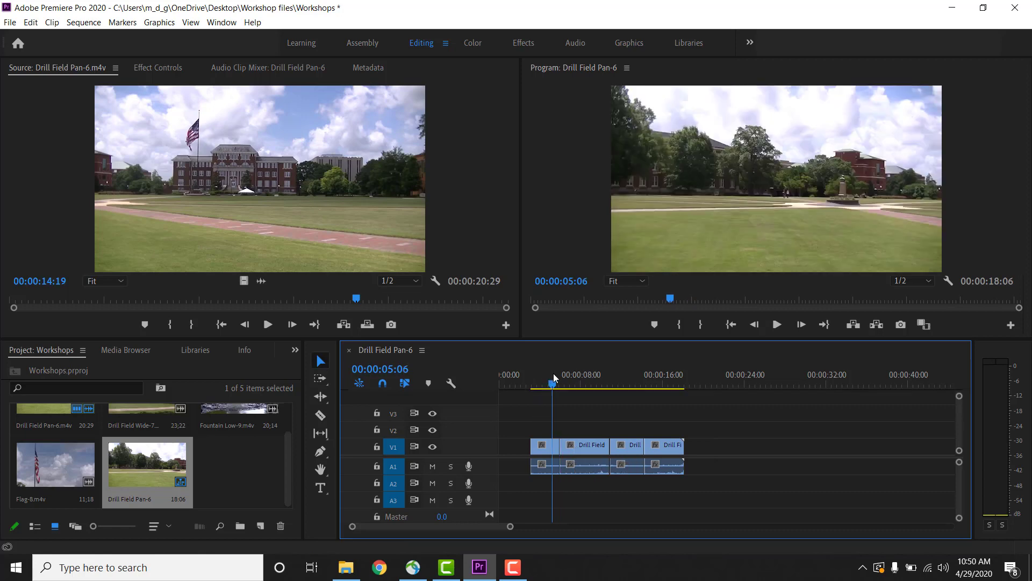
pyautogui.click(560, 384)
pyautogui.click(557, 383)
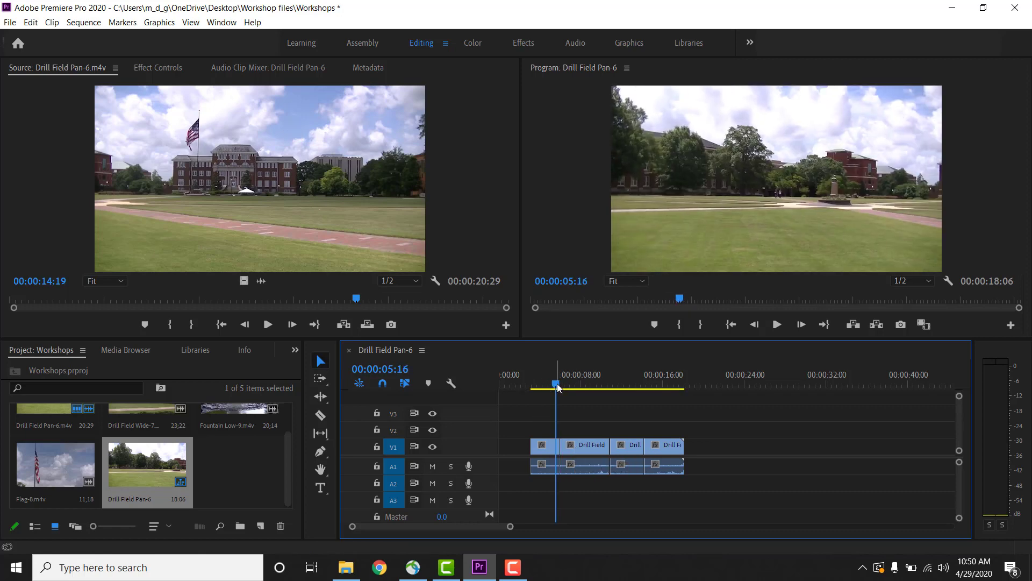
pyautogui.press('space')
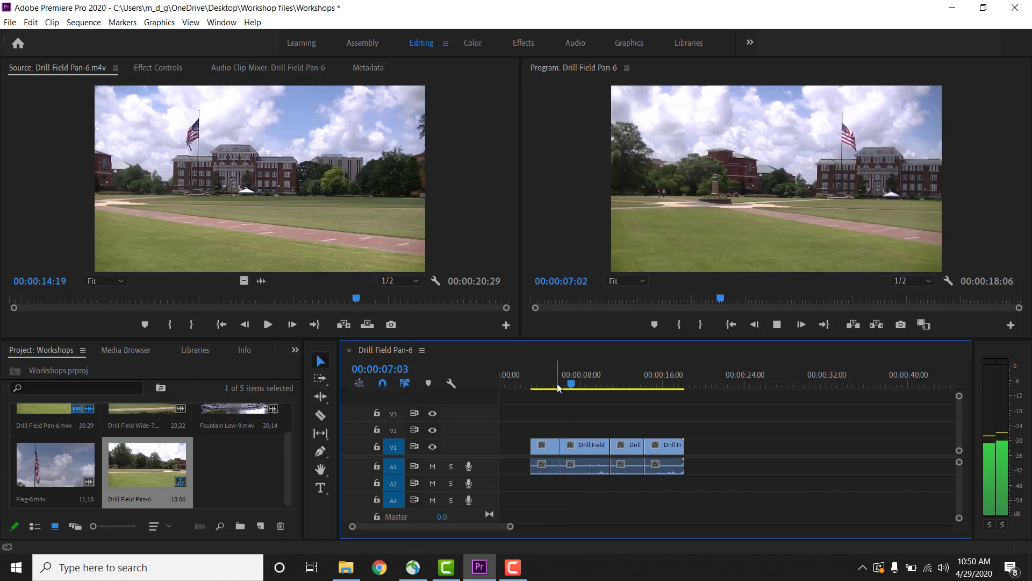
pyautogui.click(557, 384)
pyautogui.click(551, 384)
pyautogui.press('space')
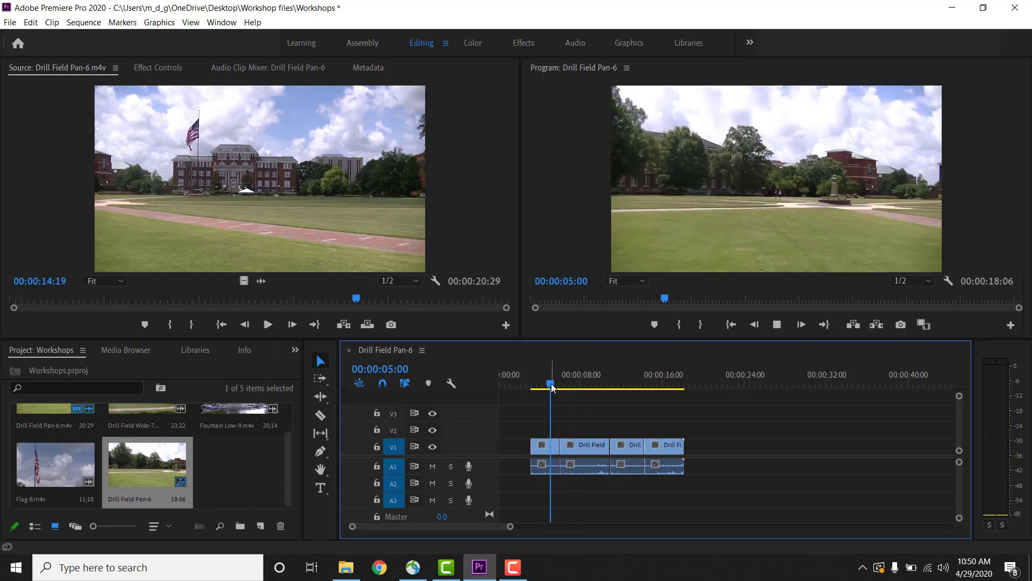
pyautogui.press('space')
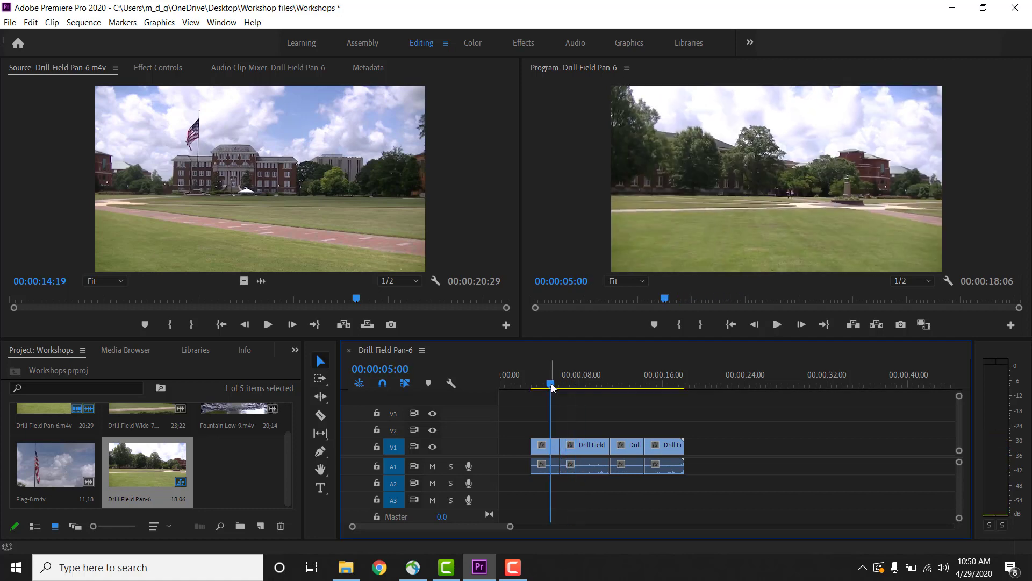
pyautogui.press('space')
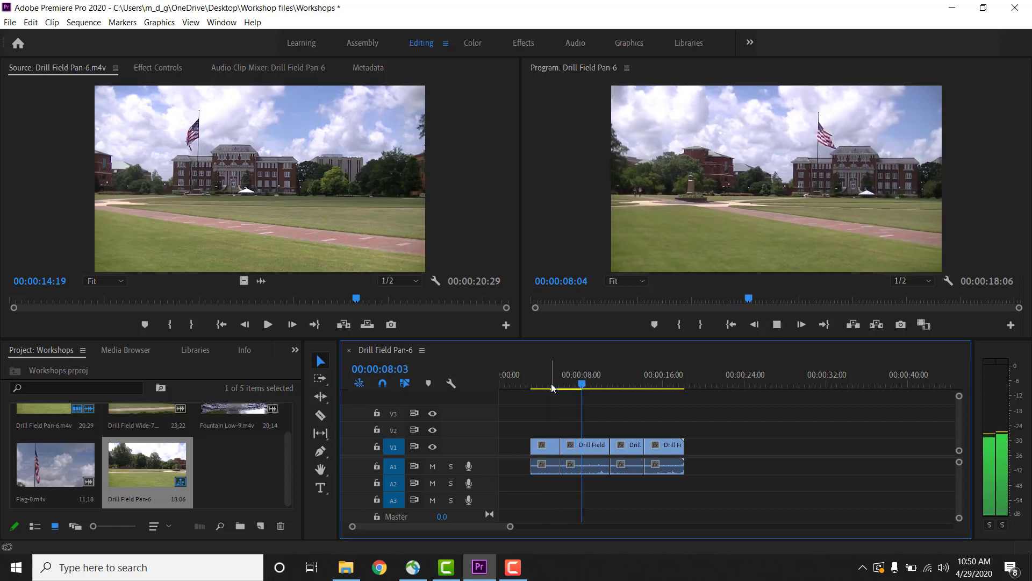
pyautogui.press('space')
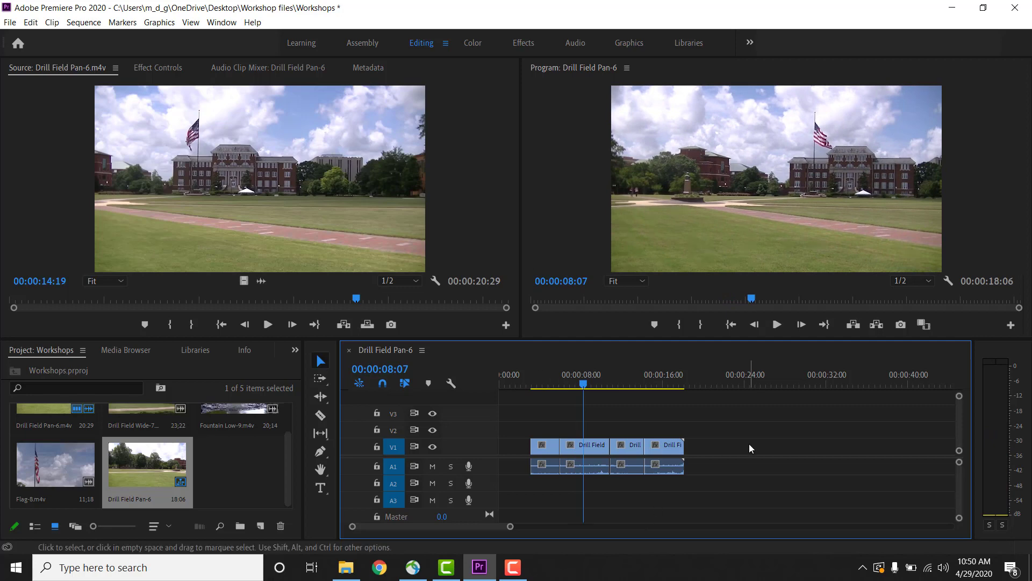
pyautogui.press('space')
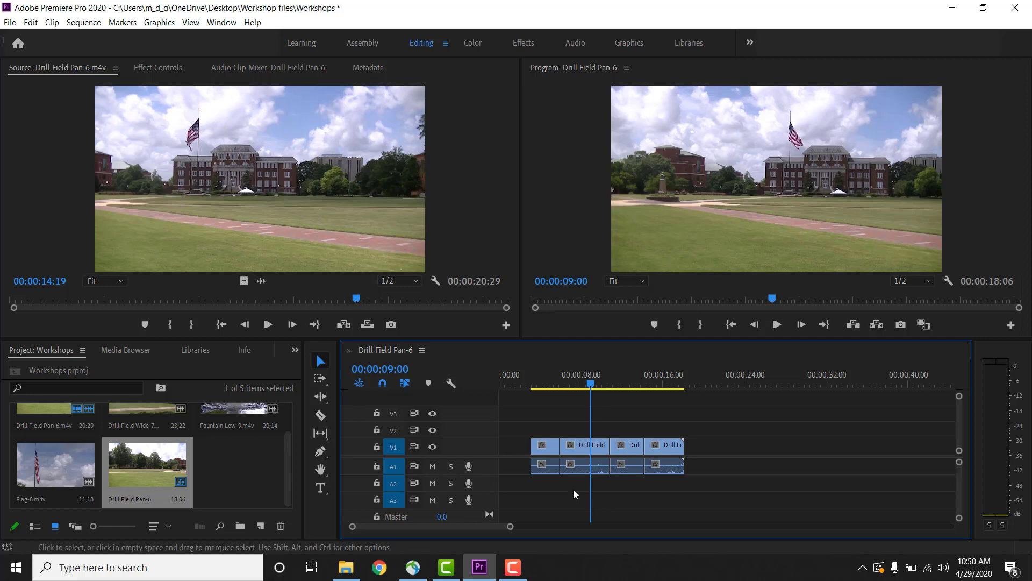
# - Unlink the second segment's video and audio and delete only its audio from track A1
pyautogui.click(579, 466)
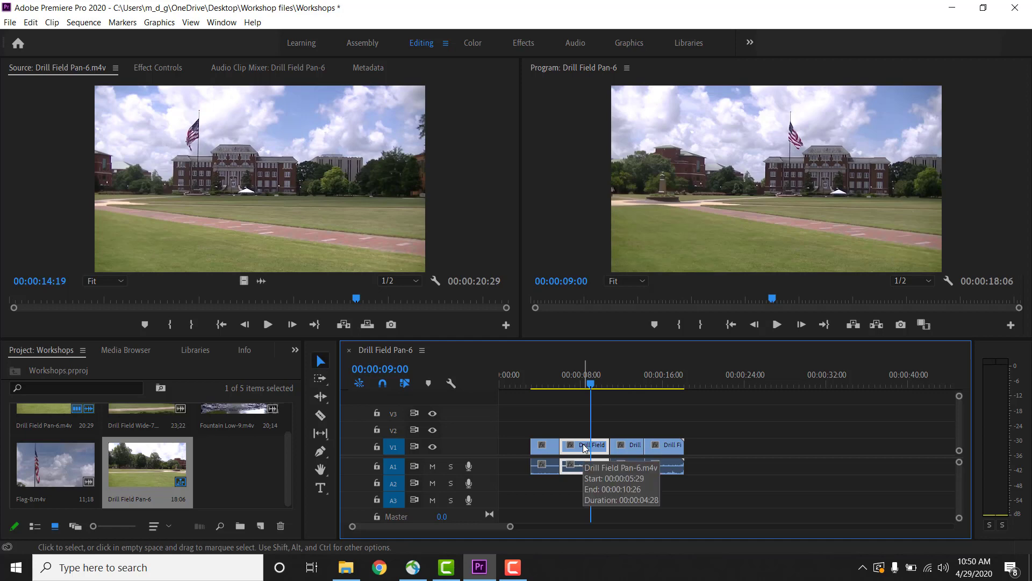
pyautogui.rightClick(584, 446)
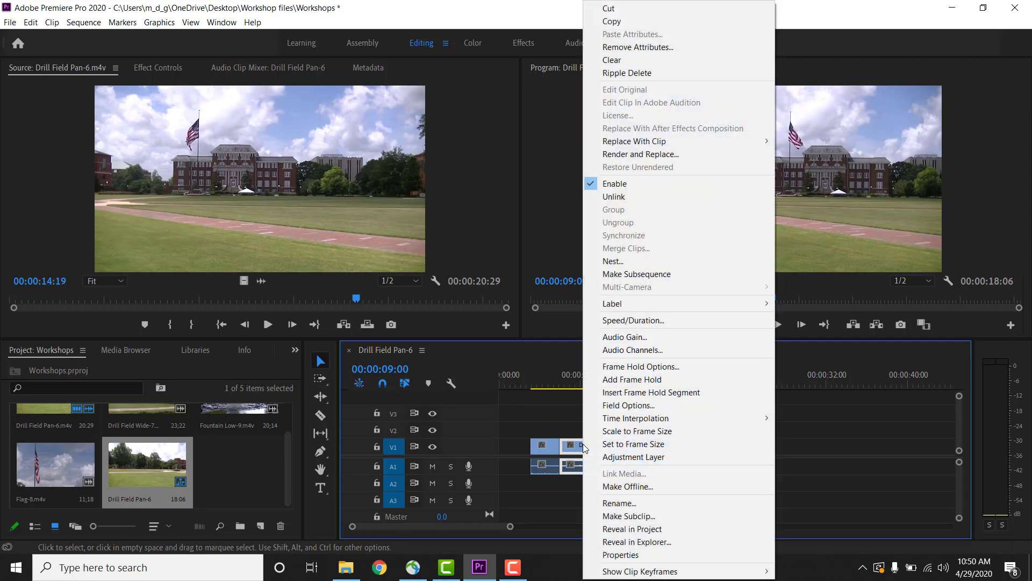
pyautogui.click(668, 196)
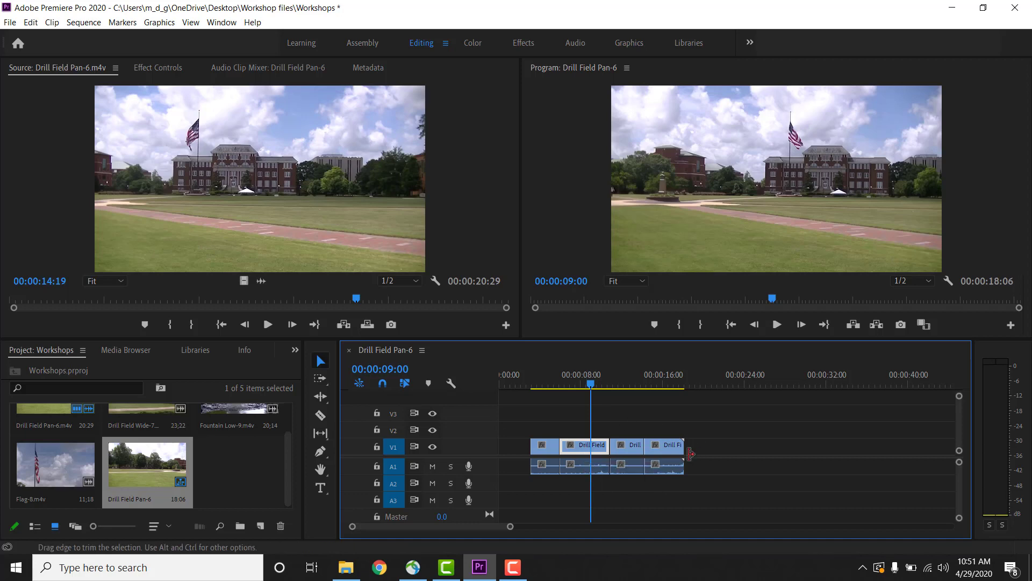
pyautogui.click(669, 451)
pyautogui.moveTo(668, 451)
pyautogui.mouseDown()
pyautogui.moveTo(728, 450)
pyautogui.moveTo(668, 451)
pyautogui.mouseUp()
pyautogui.moveTo(576, 447)
pyautogui.mouseDown()
pyautogui.moveTo(588, 430)
pyautogui.moveTo(626, 429)
pyautogui.moveTo(588, 430)
pyautogui.moveTo(586, 445)
pyautogui.mouseUp()
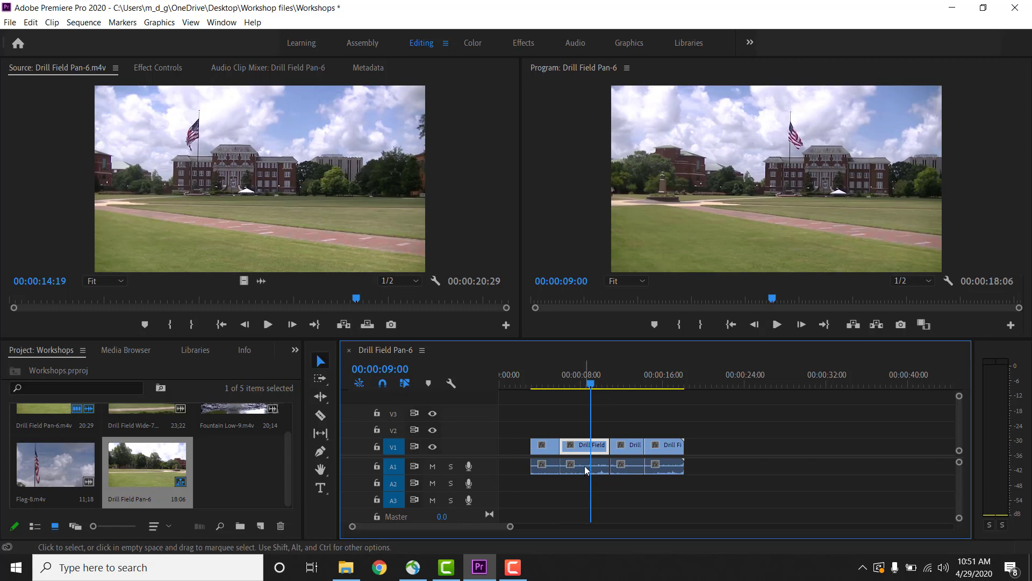
pyautogui.click(585, 470)
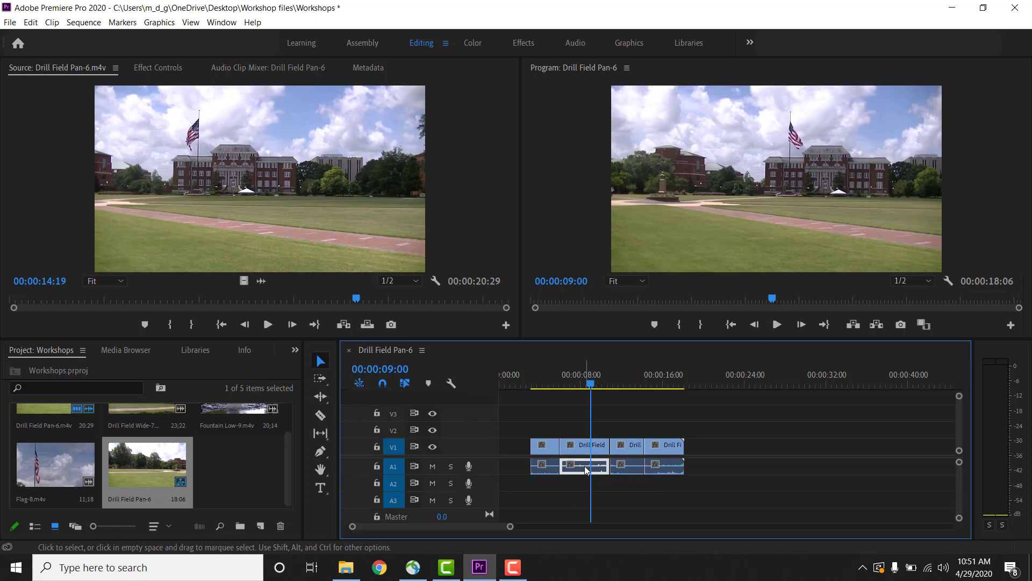
pyautogui.press('Delete')
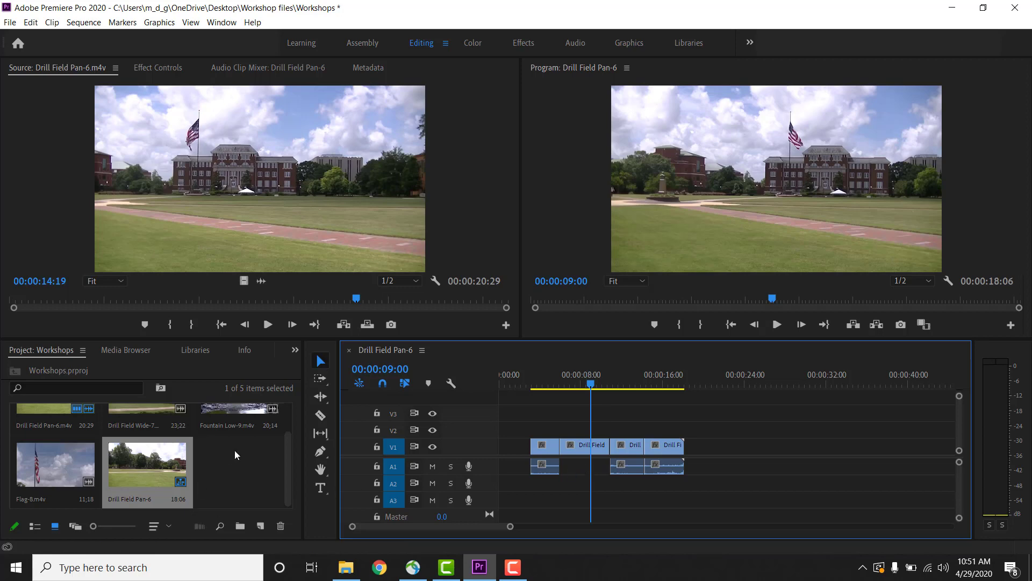
# - Import the music file Alialujah_Choir_-_Kings_And_Queens_Instrumental.mp3 from the Workshop files folder
pyautogui.scroll(2, 235, 450)
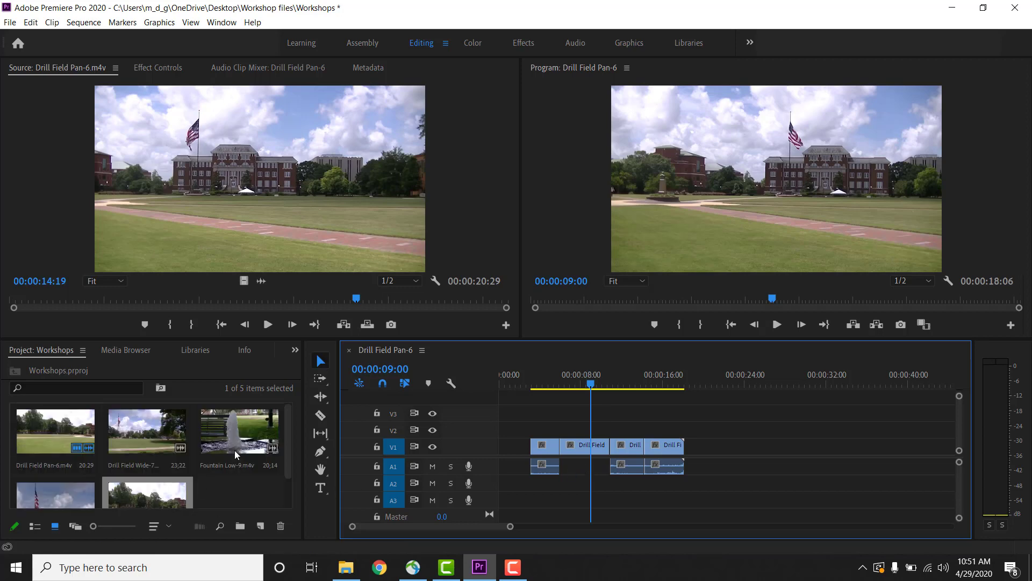
pyautogui.scroll(-2, 234, 454)
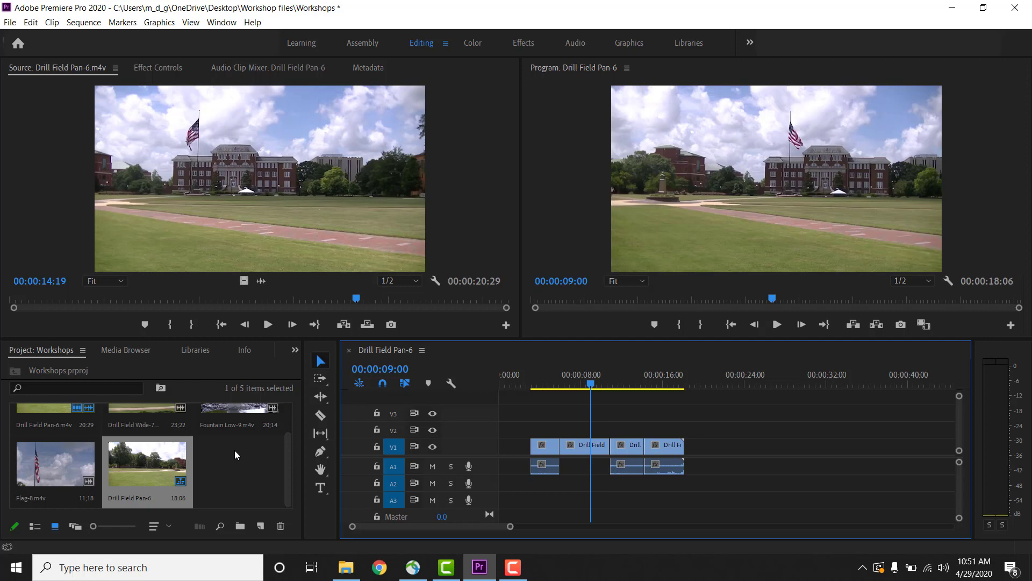
pyautogui.doubleClick(237, 478)
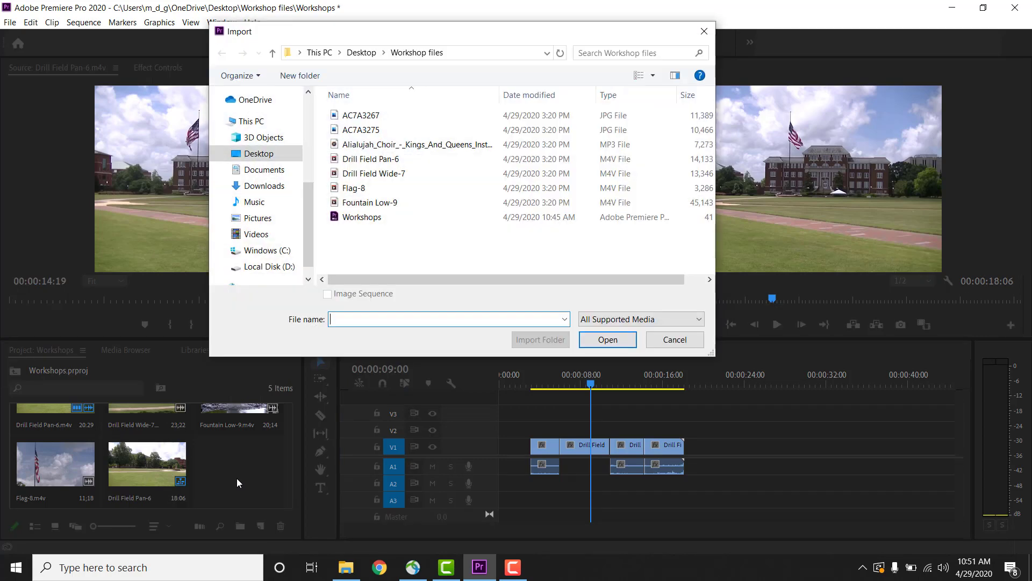
pyautogui.click(443, 149)
pyautogui.doubleClick(442, 147)
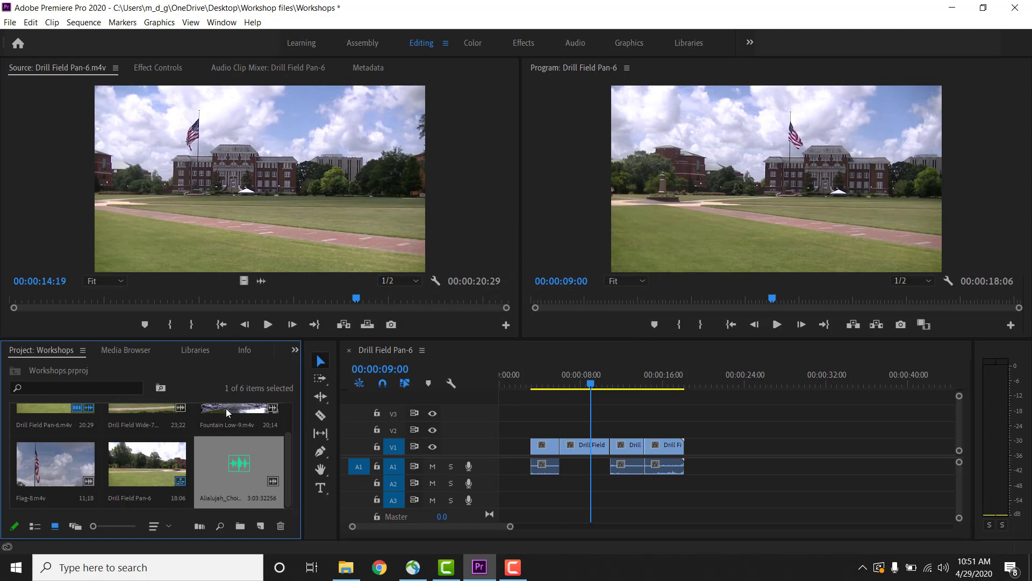
# - Place the music on track A2 aligned with the start of the first segment and play the sequence from there
pyautogui.moveTo(233, 471); pyautogui.dragTo(541, 490)
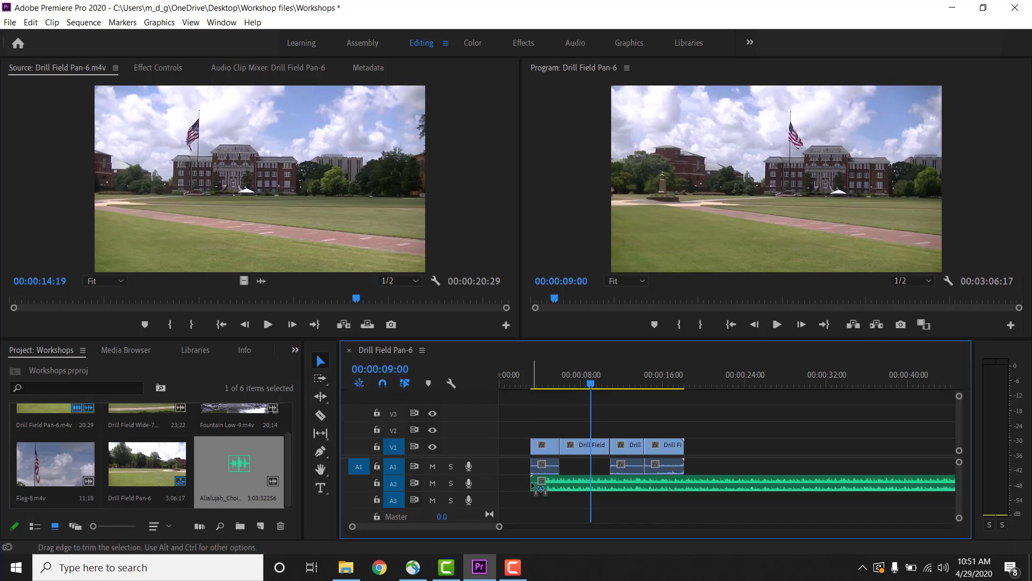
pyautogui.click(534, 379)
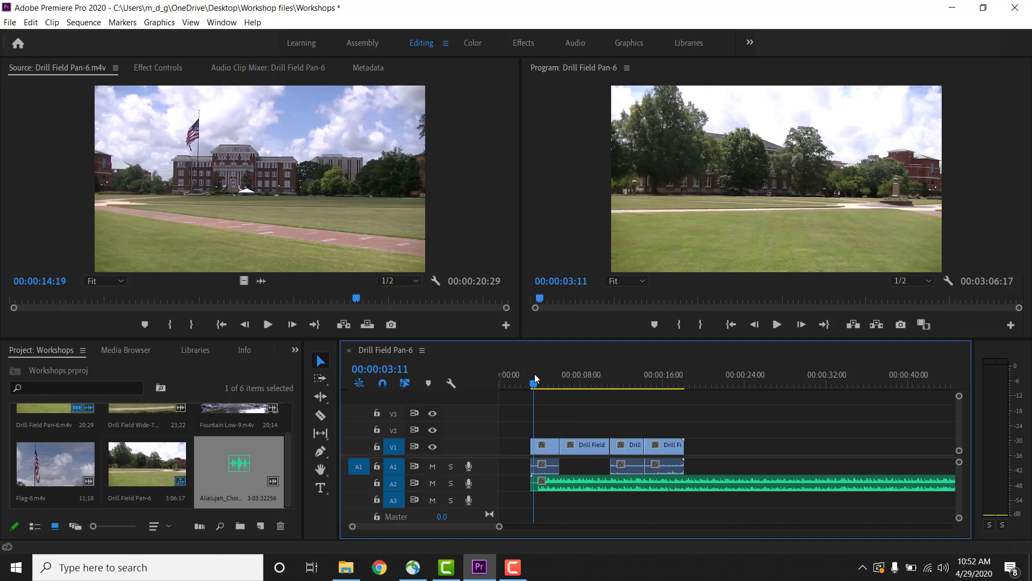
pyautogui.press('space')
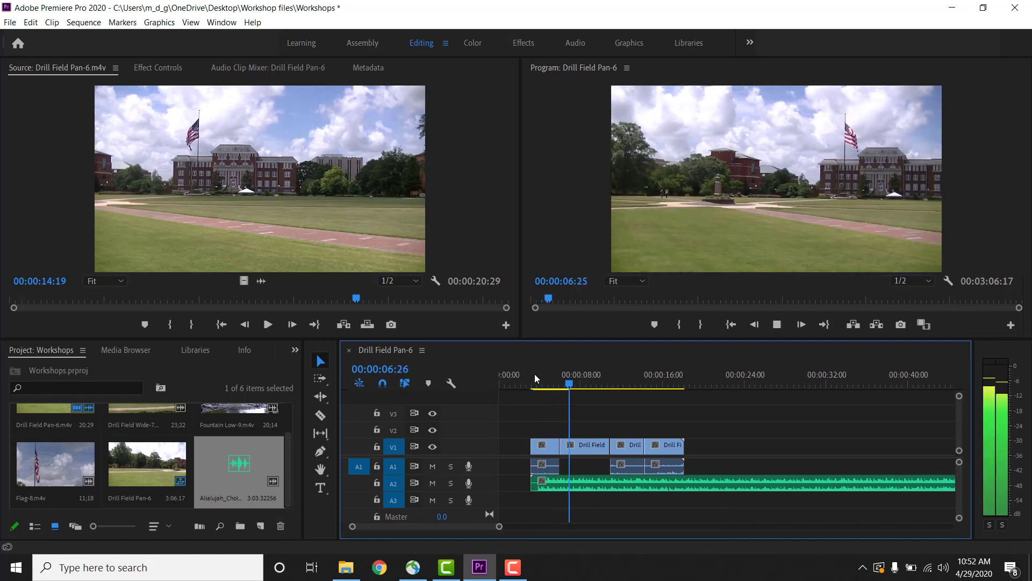
pyautogui.press('space')
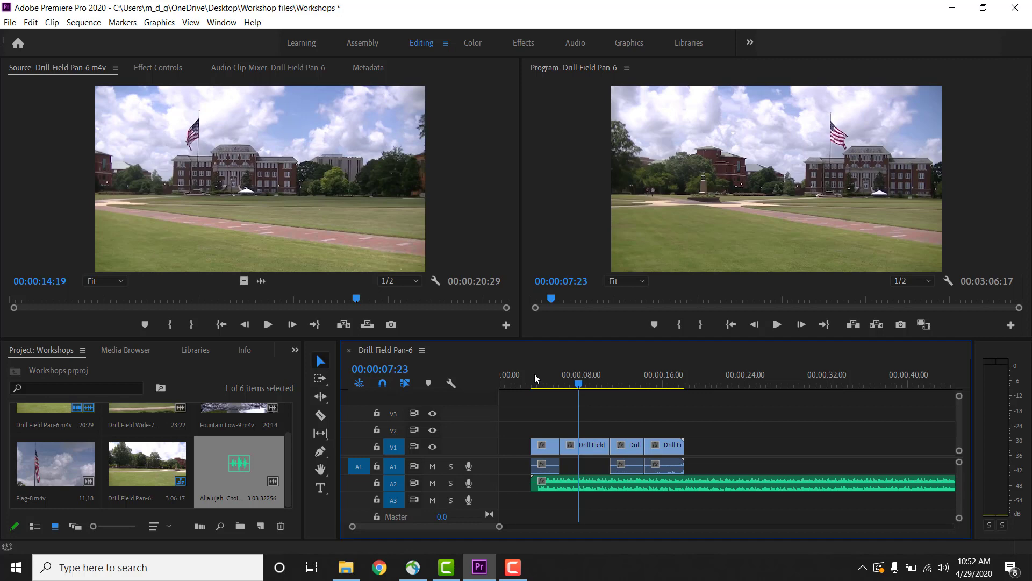
# - Lower the music clip's volume level in Effect Controls to -12 dB and fine-tune it to -13.8 dB with the slider
pyautogui.doubleClick(633, 476)
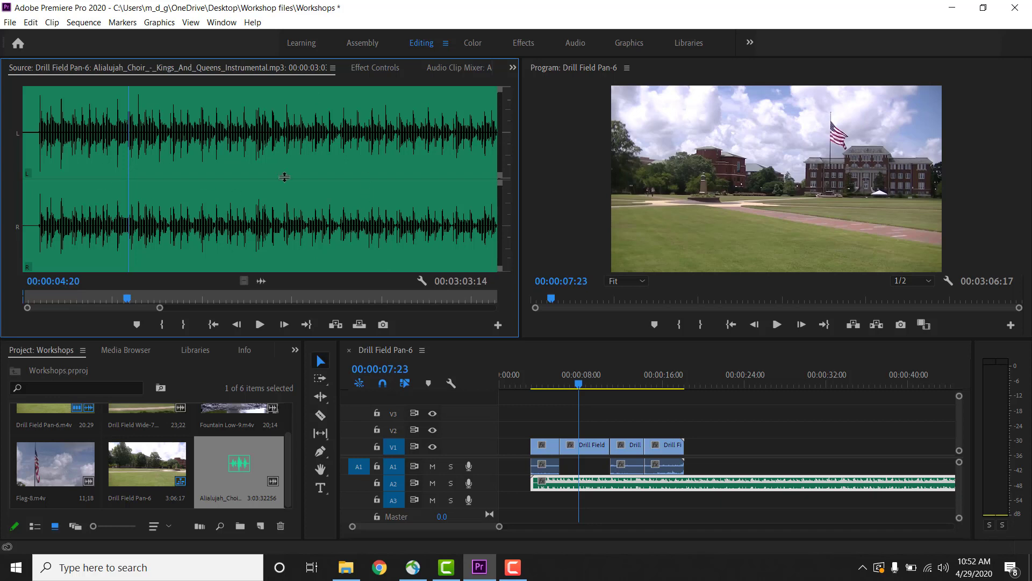
pyautogui.click(377, 73)
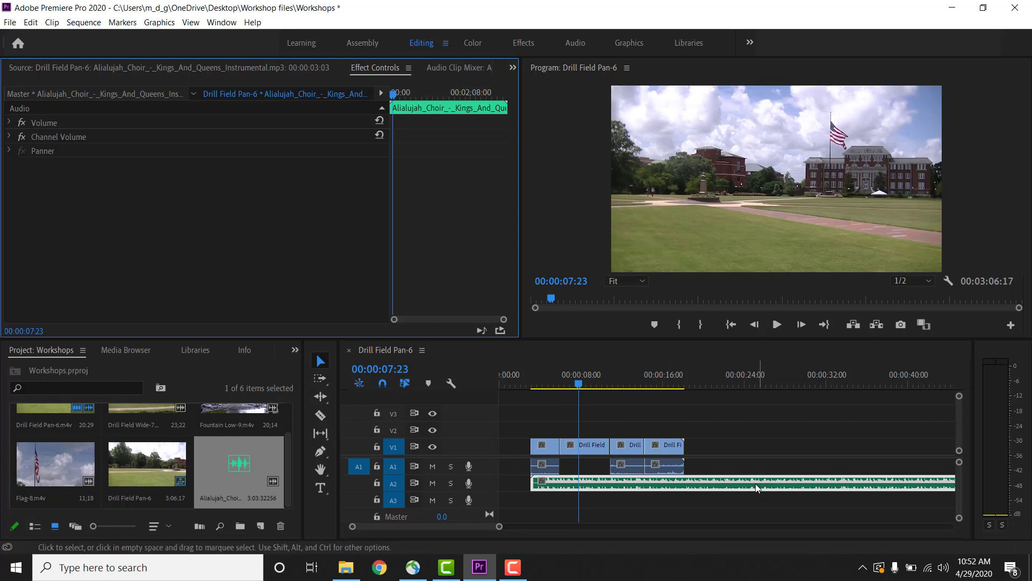
pyautogui.click(8, 123)
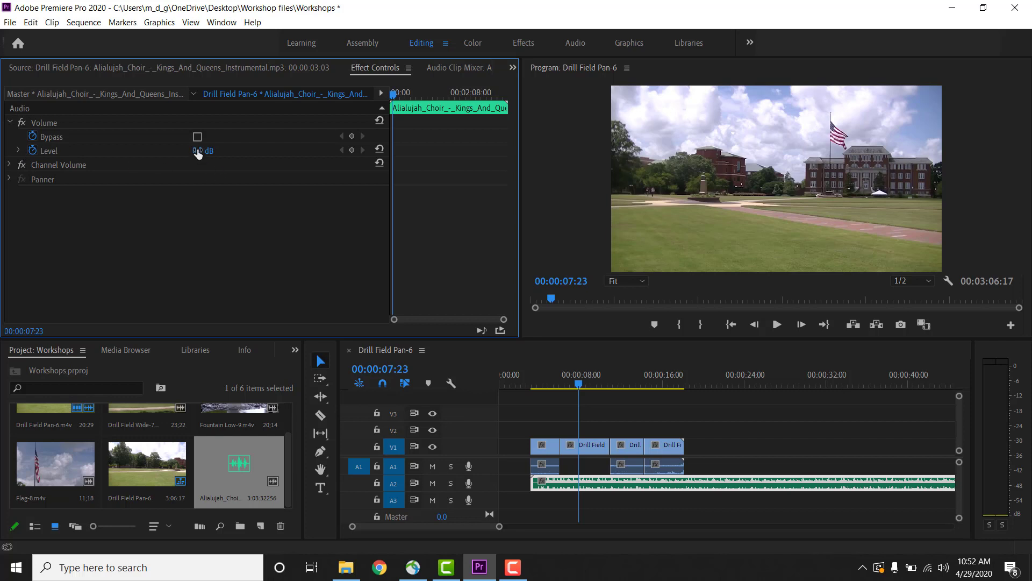
pyautogui.moveTo(198, 153); pyautogui.dragTo(162, 154)
pyautogui.click(202, 151)
pyautogui.press('BackSpace')
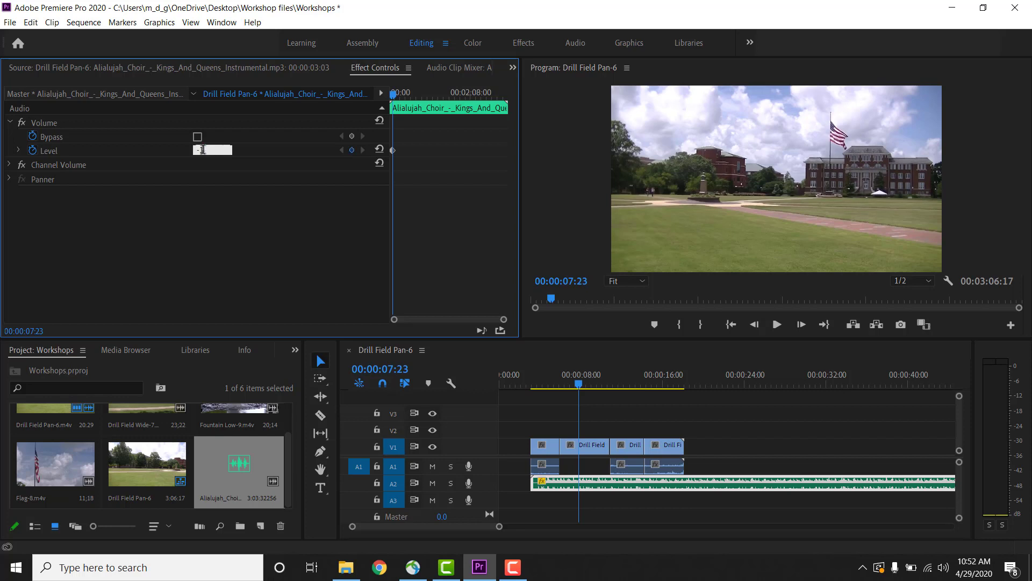
pyautogui.write('12')
pyautogui.press('Return')
pyautogui.click(21, 150)
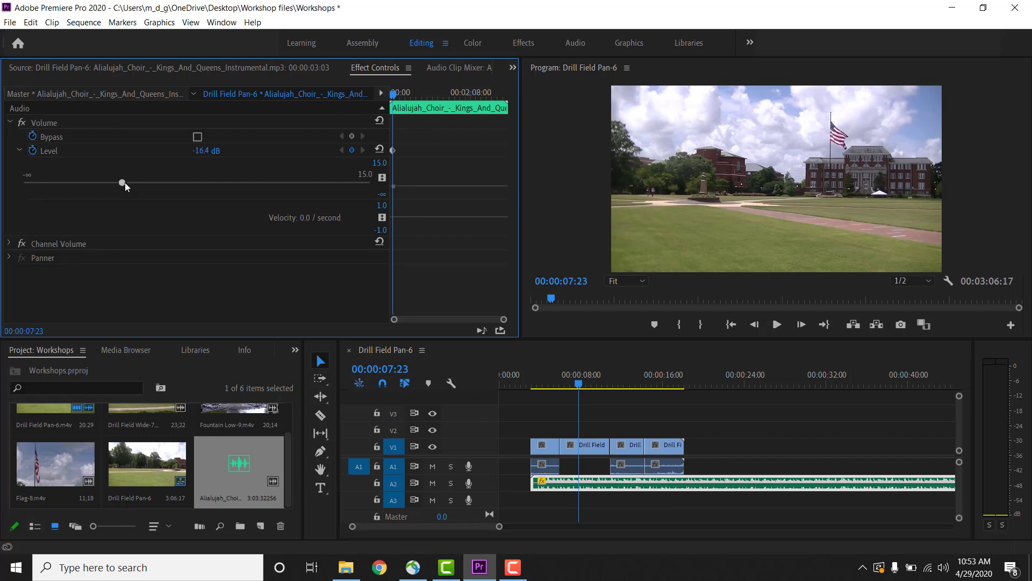
pyautogui.moveTo(125, 182)
pyautogui.mouseDown()
pyautogui.moveTo(219, 182)
pyautogui.moveTo(159, 182)
pyautogui.moveTo(102, 202)
pyautogui.moveTo(127, 197)
pyautogui.mouseUp()
# - Play the sequence from just before the first segment, to about 00:00:10:04, to check the music volume
pyautogui.moveTo(547, 387)
pyautogui.mouseDown()
pyautogui.moveTo(518, 386)
pyautogui.moveTo(526, 388)
pyautogui.mouseUp()
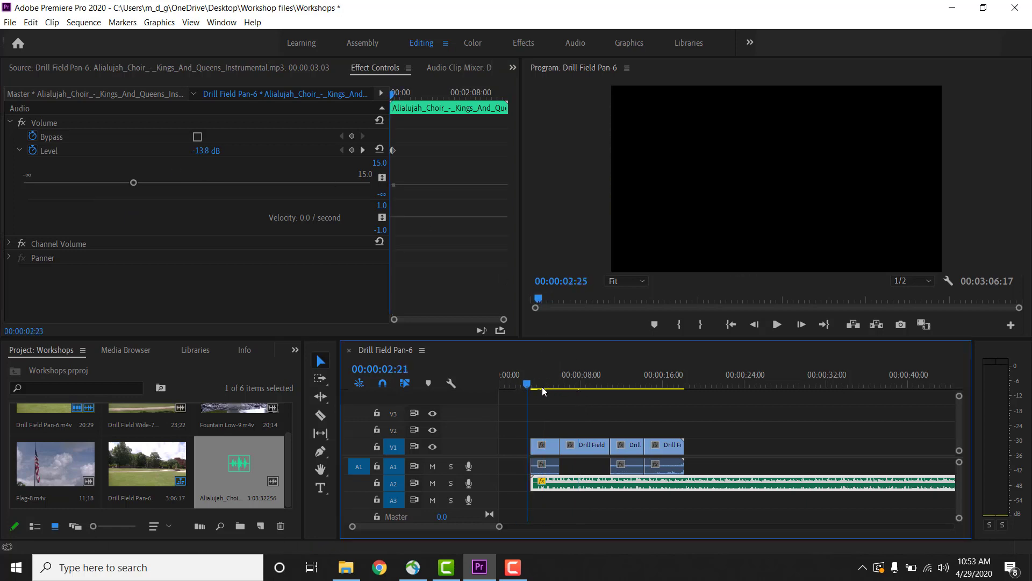
pyautogui.press('space')
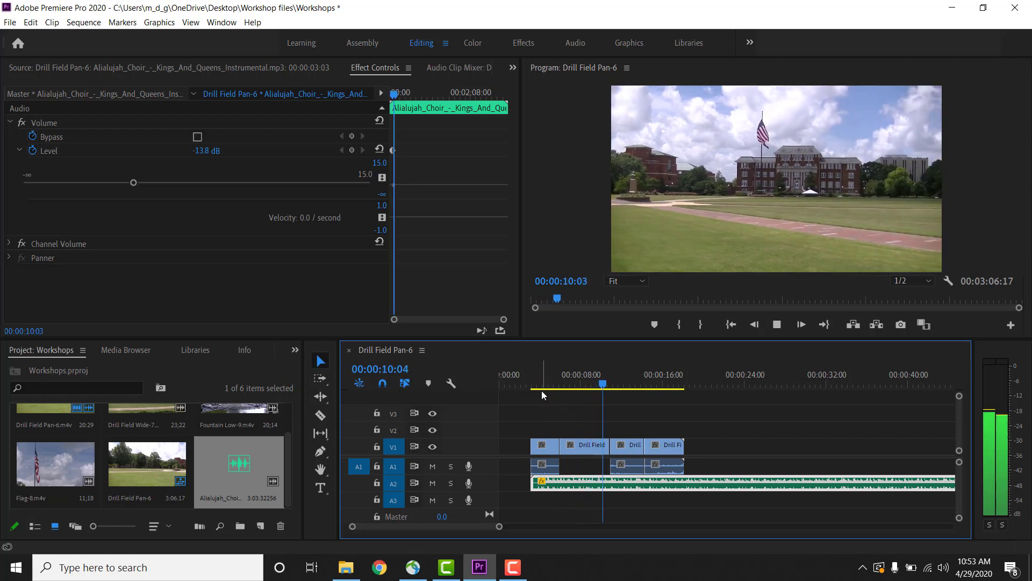
pyautogui.press('space')
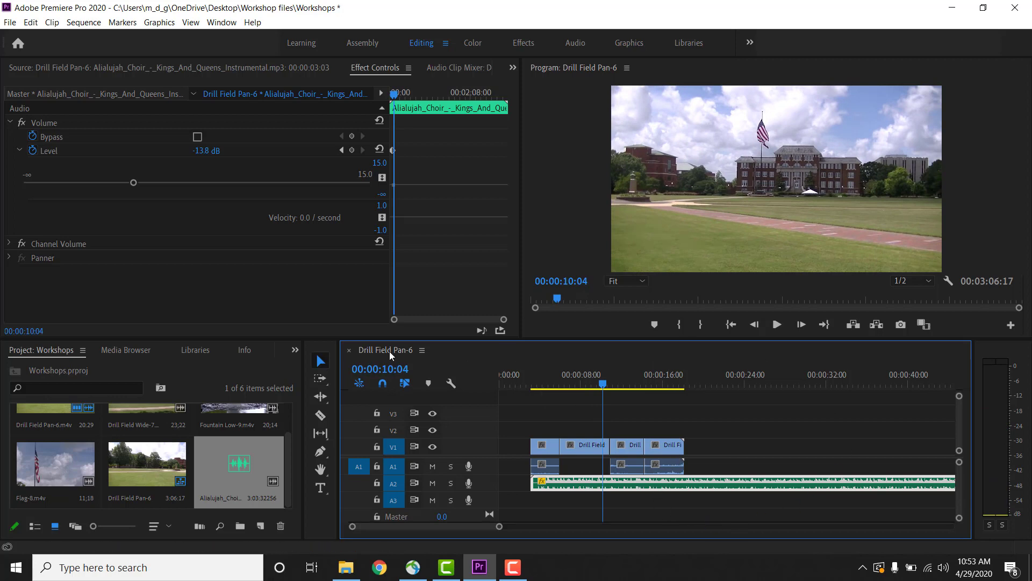
# - Open Fountain Low-9.m4v in the Source monitor and play it to about 00;00;18;25
pyautogui.scroll(1, 104, 485)
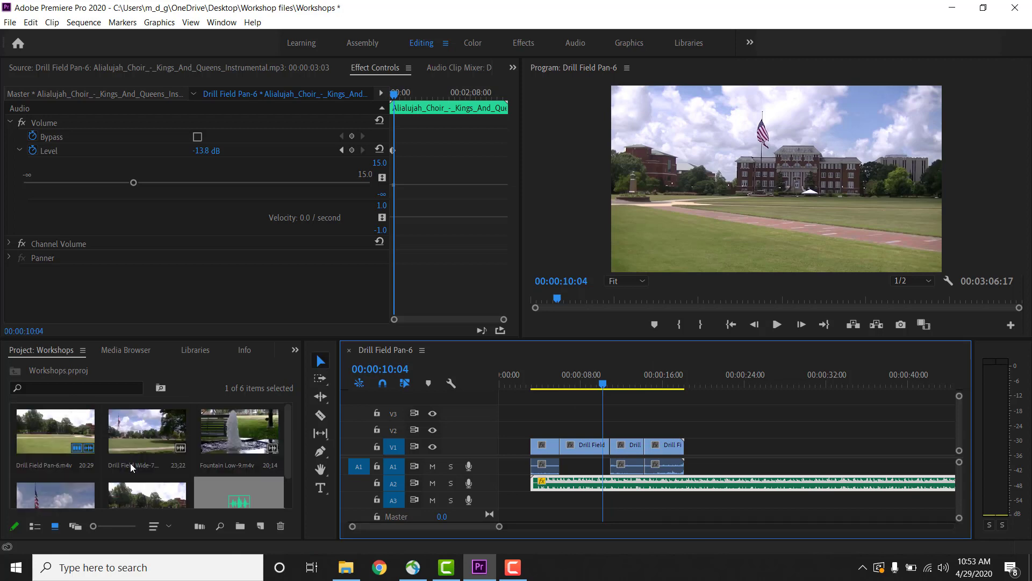
pyautogui.doubleClick(260, 420)
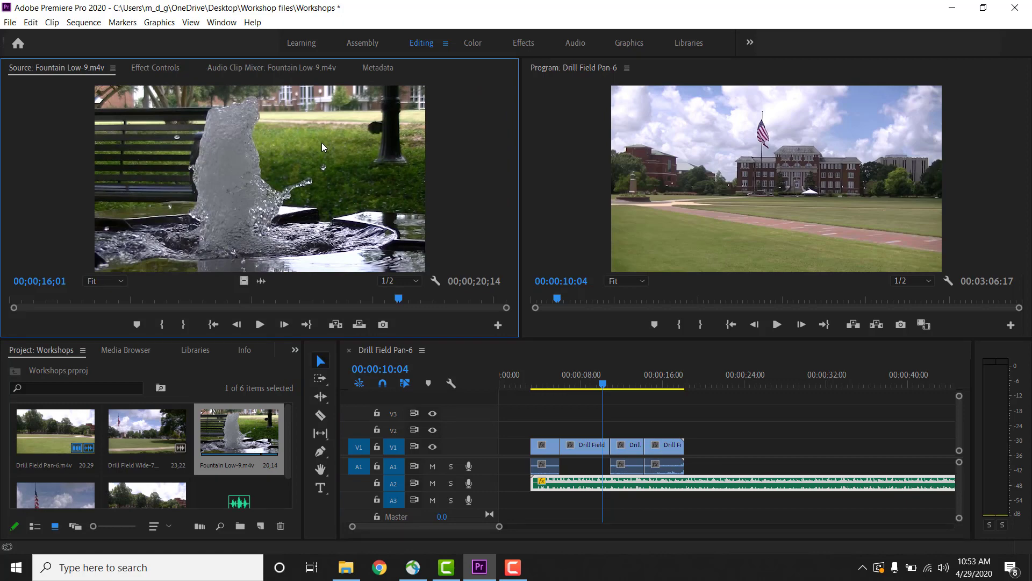
pyautogui.press('space')
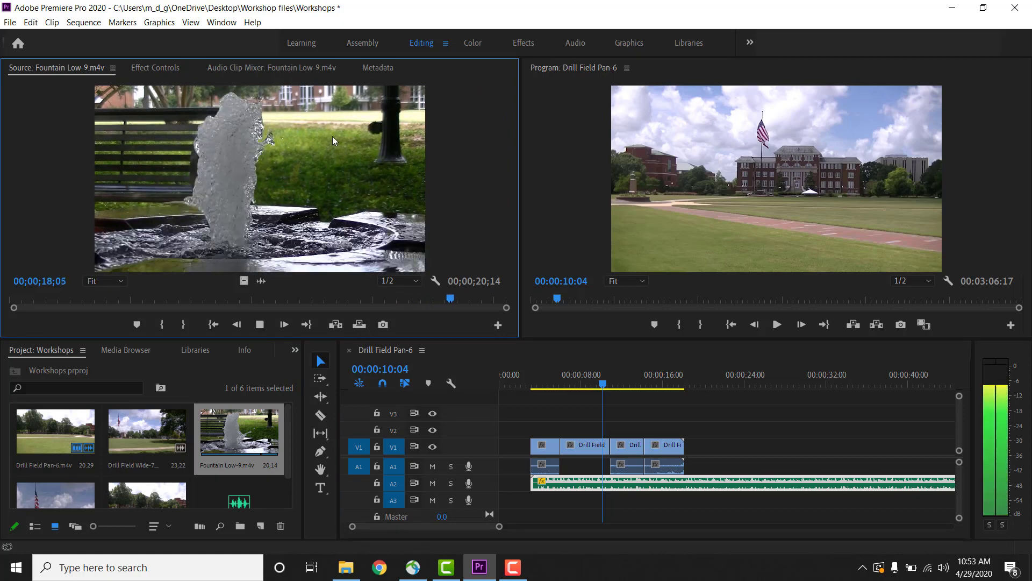
pyautogui.press('space')
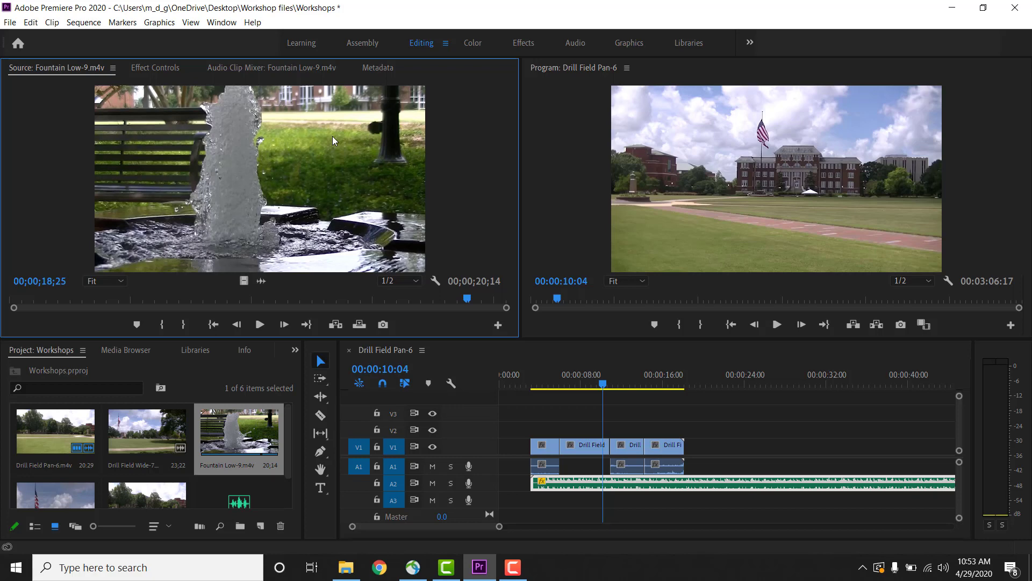
# - Place Fountain Low-9.m4v with its audio directly after the last segment and play across the cut
pyautogui.moveTo(325, 123); pyautogui.dragTo(695, 464)
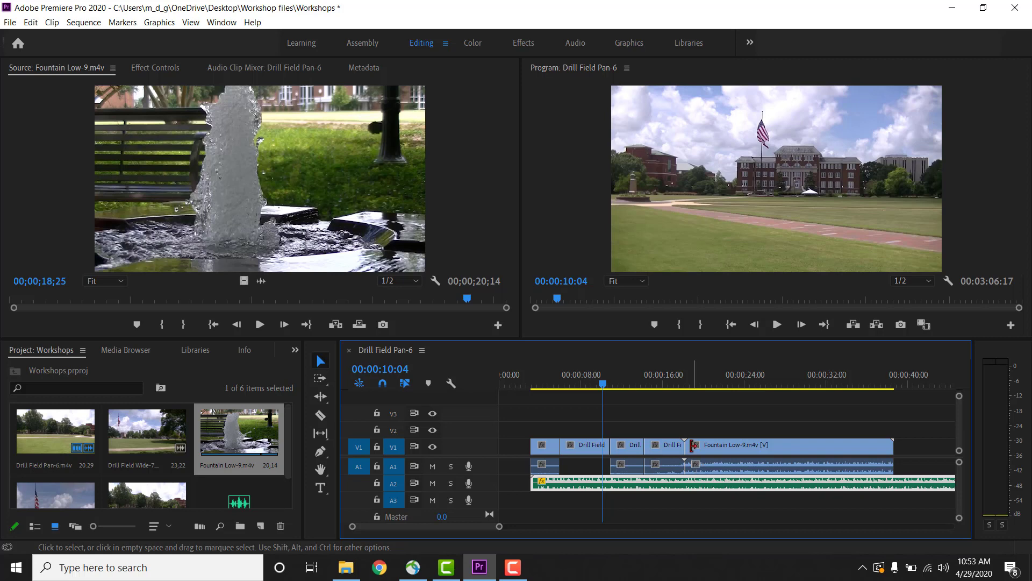
pyautogui.click(679, 376)
pyautogui.press('Left')
pyautogui.press('Left')
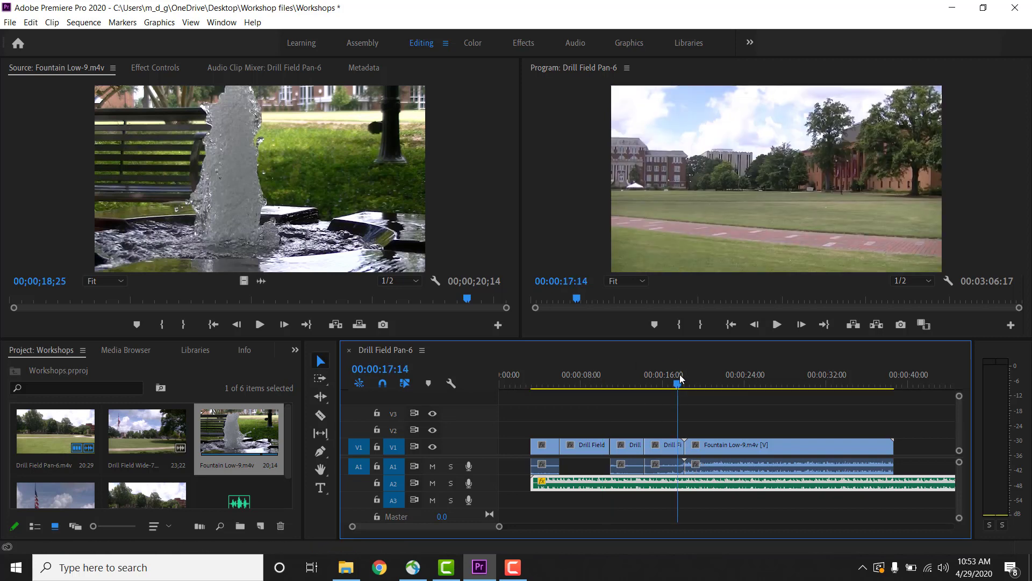
pyautogui.press('space')
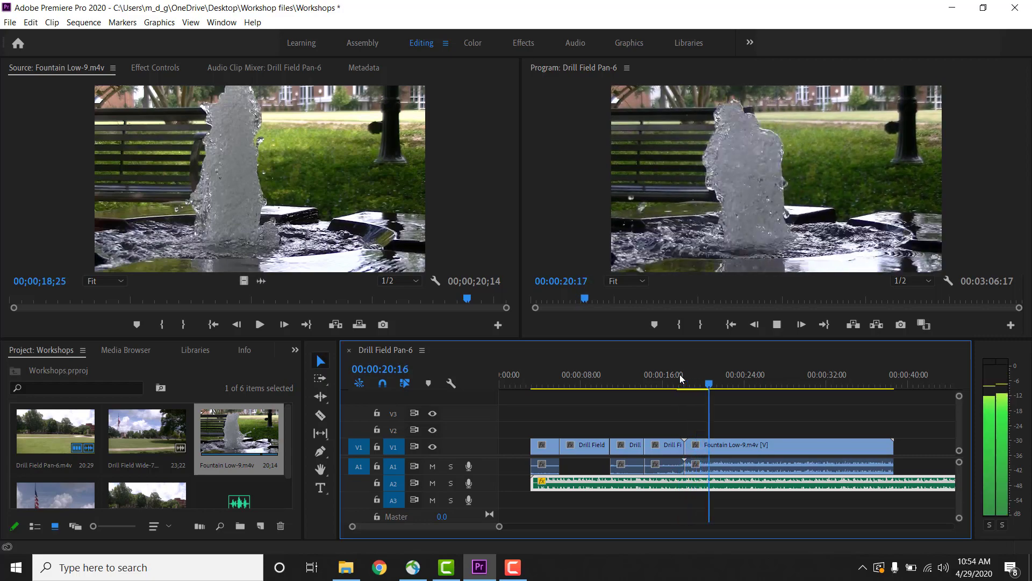
pyautogui.press('space')
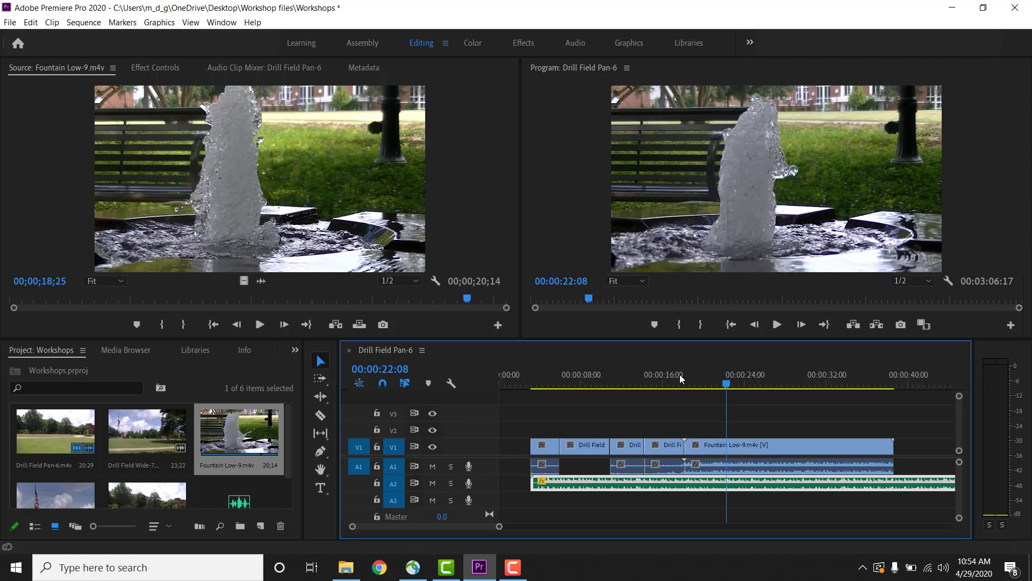
# - Replace the fountain clip with only its video, placed on V1 directly after the last Drill Field segment, and play it
pyautogui.click(720, 449)
pyautogui.press('Delete')
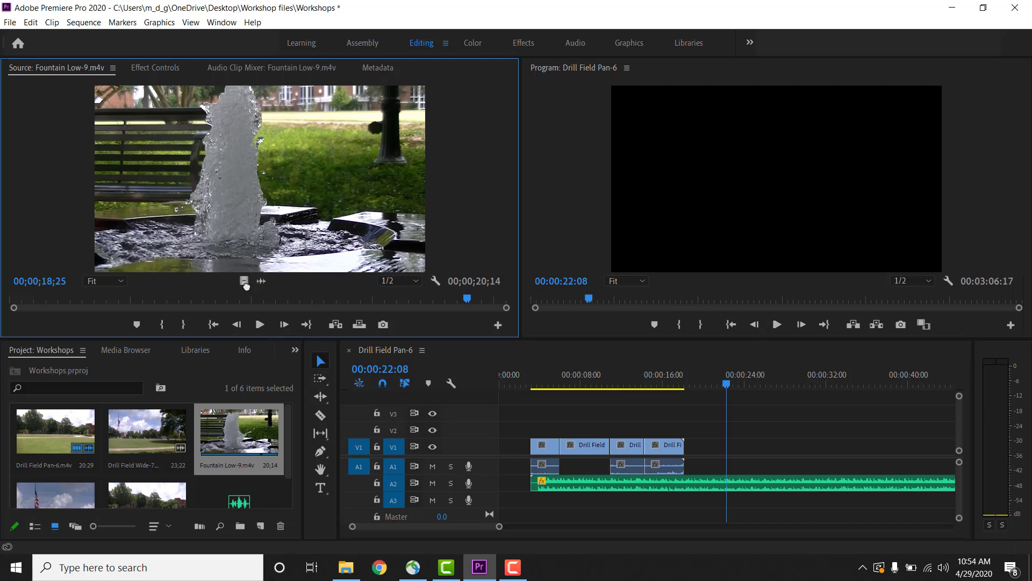
pyautogui.moveTo(245, 280); pyautogui.dragTo(689, 448)
pyautogui.press('space')
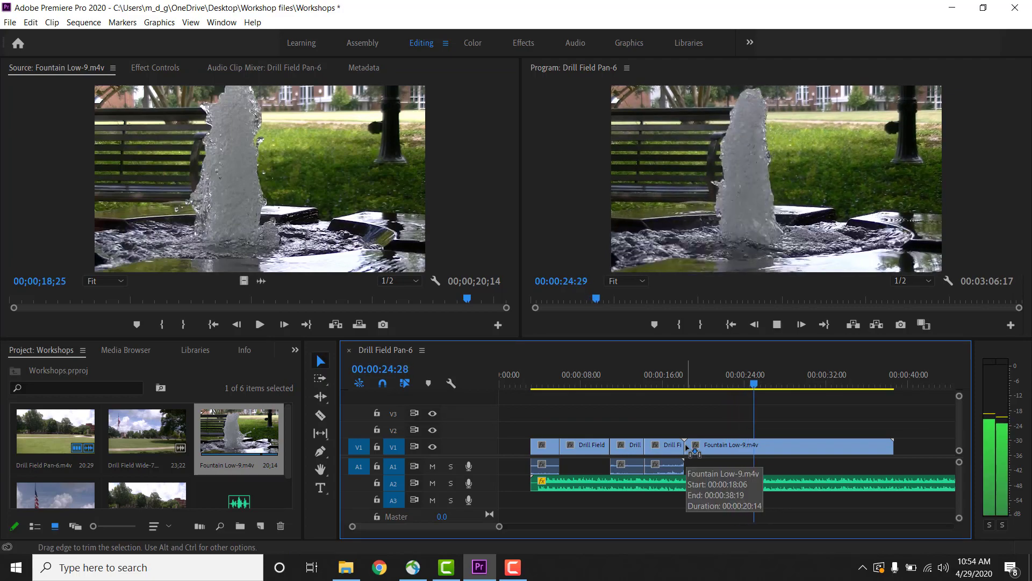
pyautogui.press('space')
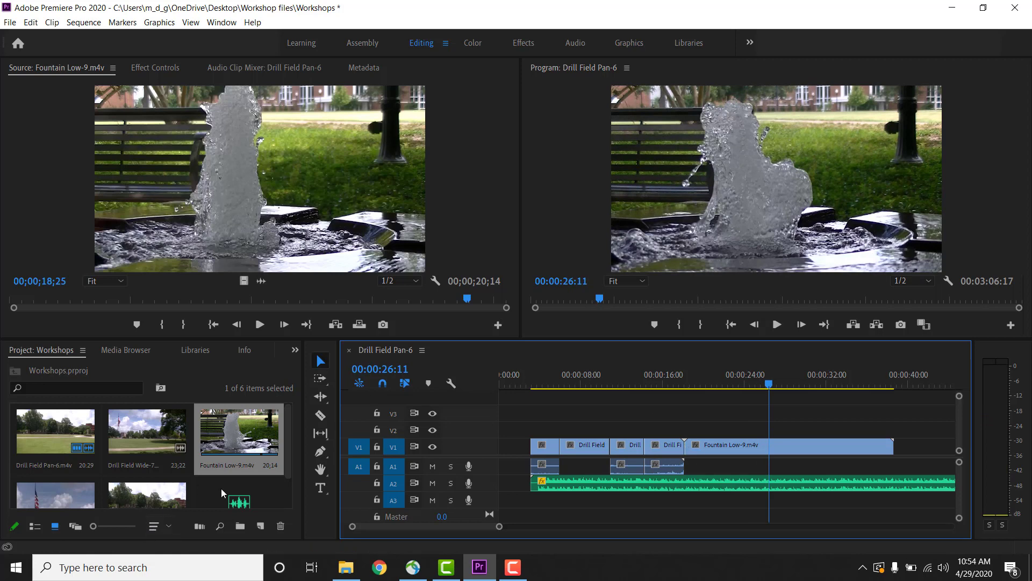
# - Move the playhead to 00:00:38:27, just past the end of the fountain clip
pyautogui.scroll(-1, 221, 489)
pyautogui.scroll(1, 221, 489)
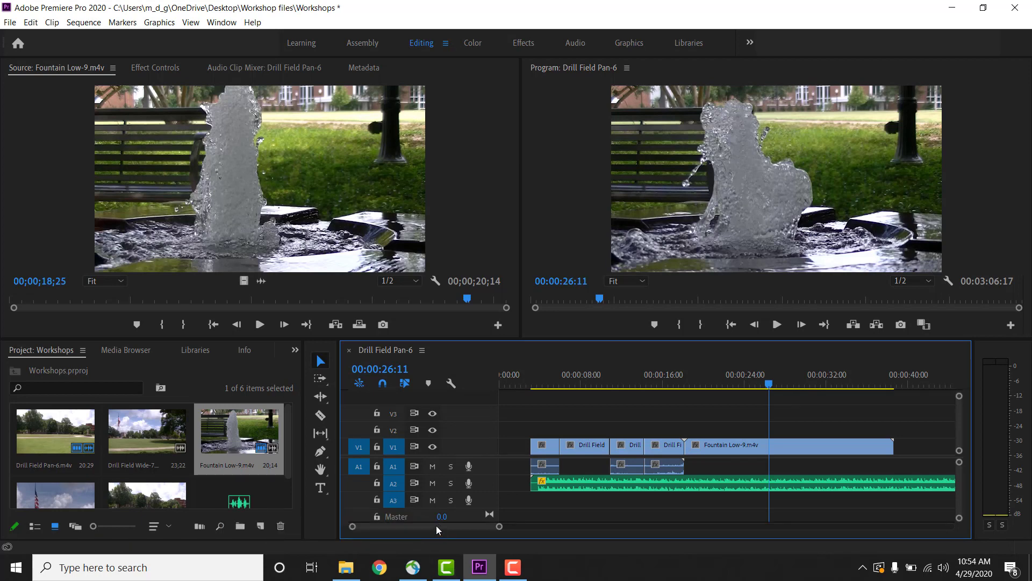
pyautogui.moveTo(436, 528)
pyautogui.mouseDown()
pyautogui.moveTo(466, 527)
pyautogui.moveTo(445, 530)
pyautogui.mouseUp()
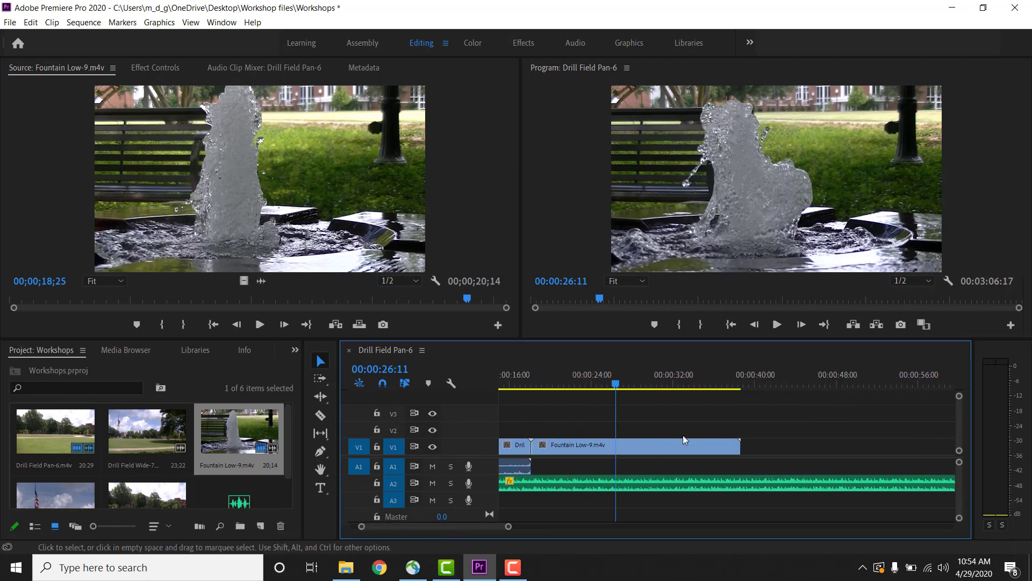
pyautogui.click(745, 373)
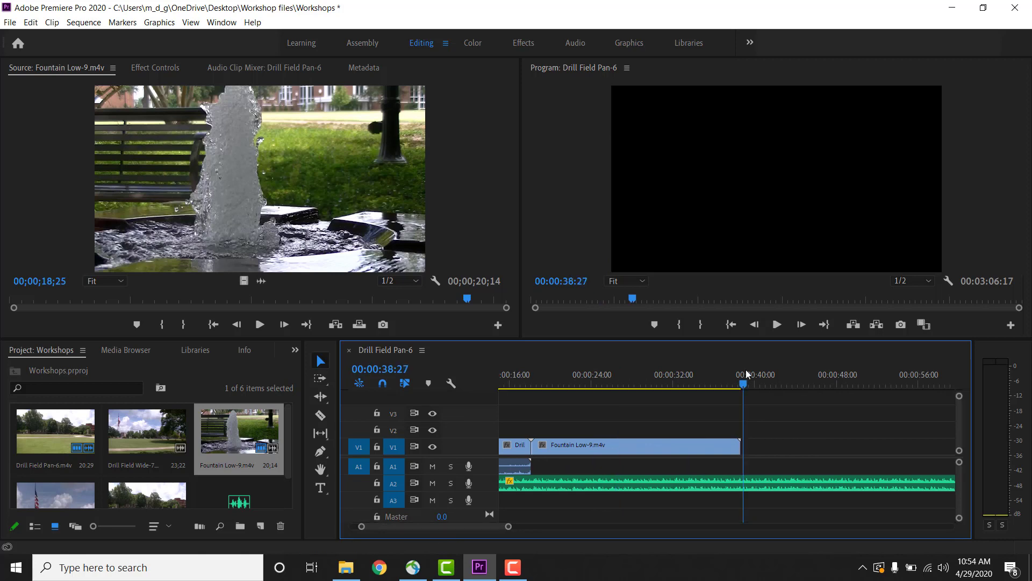
# - Import the photos AC7A3267 and AC7A3275 from the Workshop files folder
pyautogui.moveTo(290, 467); pyautogui.dragTo(289, 513)
pyautogui.doubleClick(279, 505)
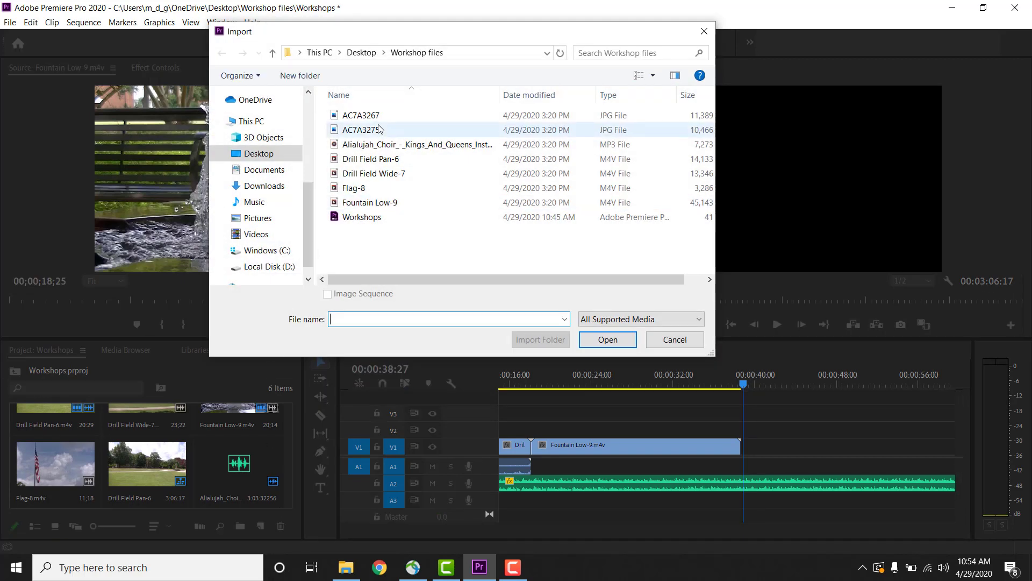
pyautogui.click(378, 117)
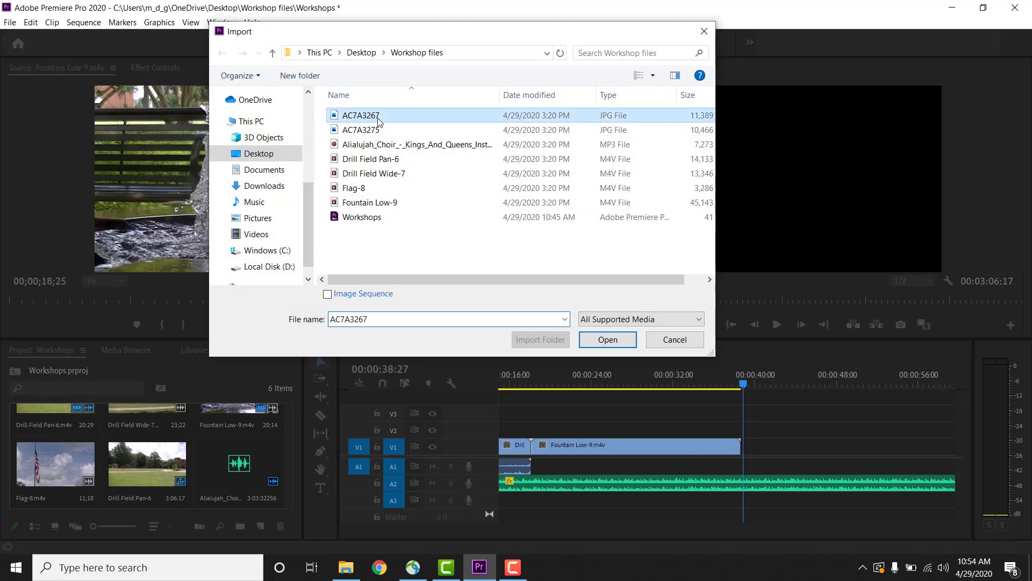
pyautogui.keyDown('ctrl'); pyautogui.click(376, 129); pyautogui.keyUp('ctrl')
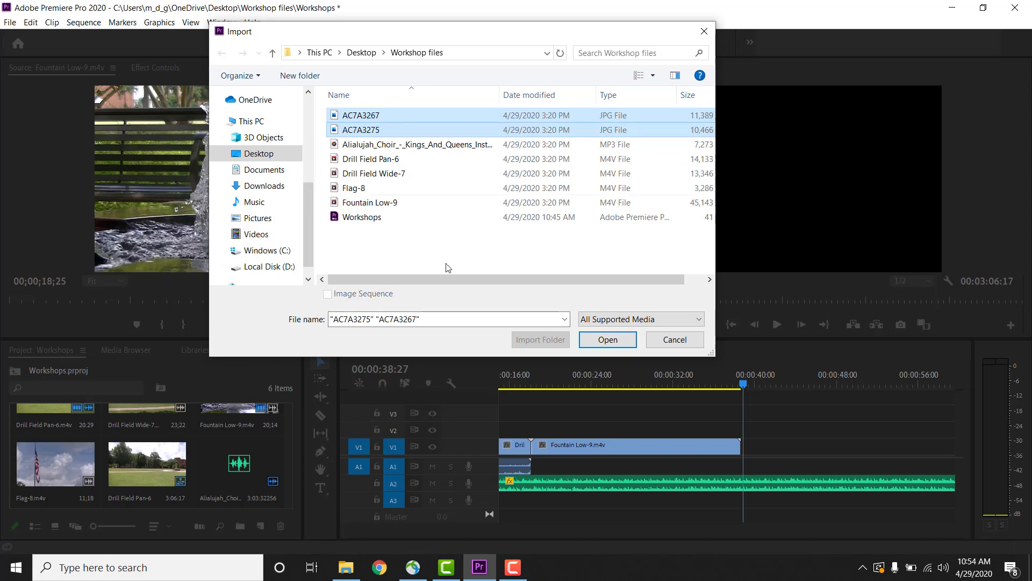
pyautogui.click(608, 339)
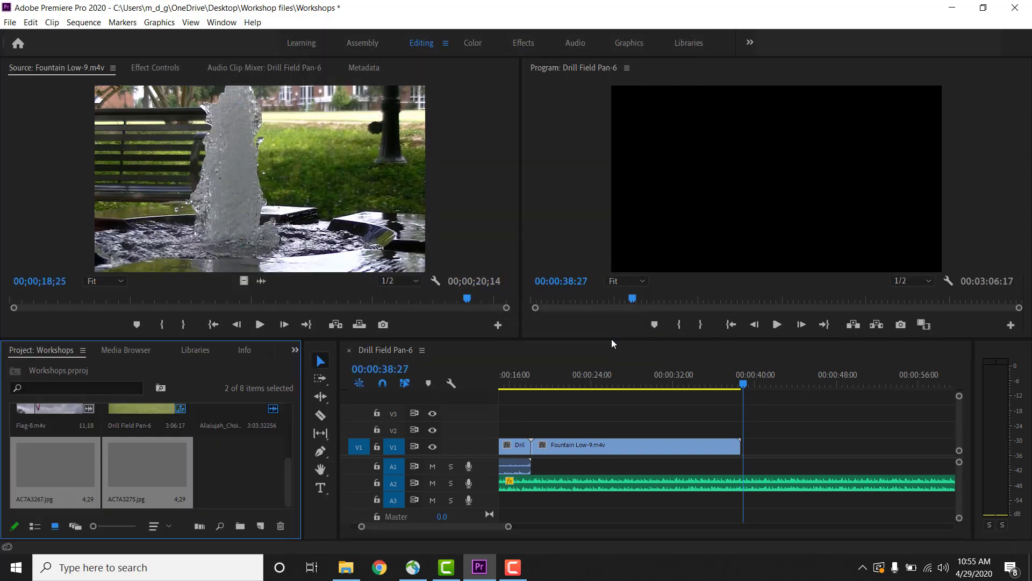
pyautogui.click(237, 496)
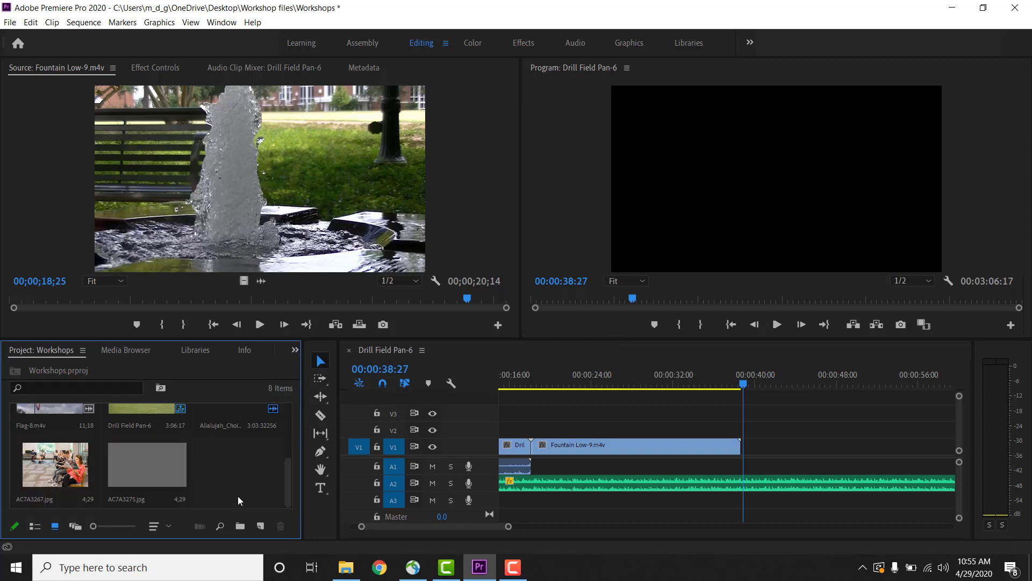
# - Preview both imported photos and place AC7A3267.jpg on V1 directly after the fountain clip
pyautogui.doubleClick(144, 472)
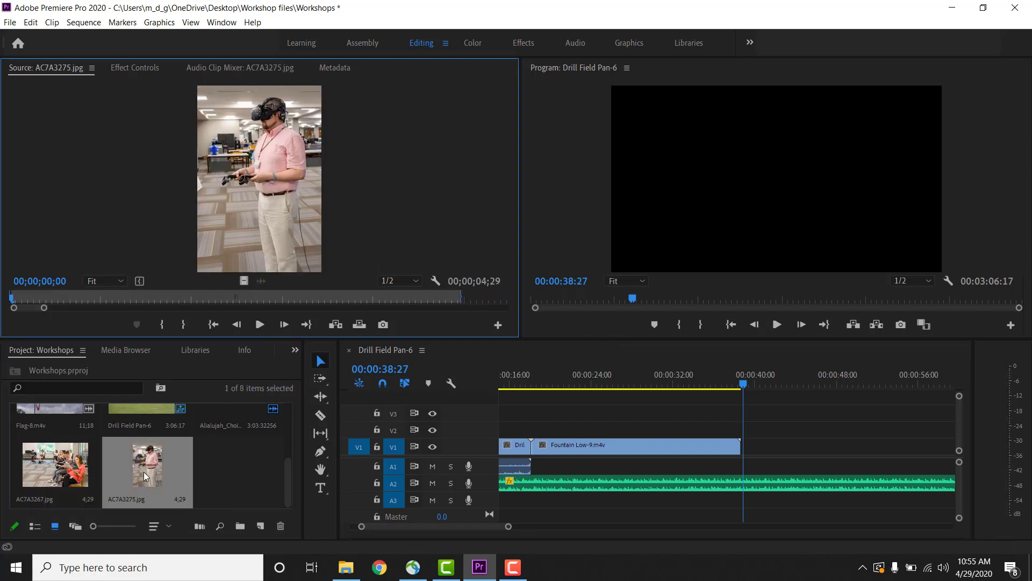
pyautogui.doubleClick(53, 464)
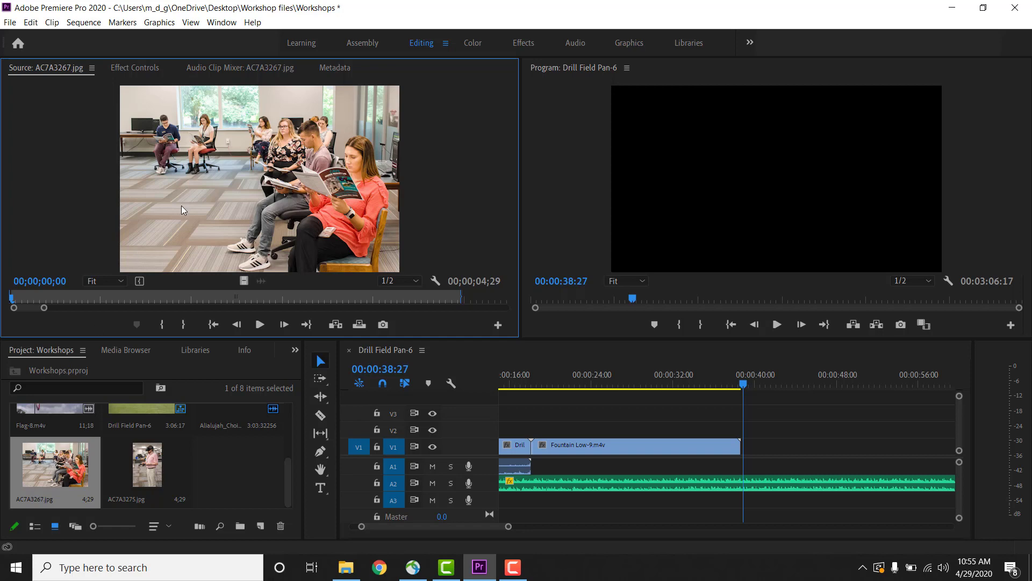
pyautogui.moveTo(307, 186); pyautogui.dragTo(744, 455)
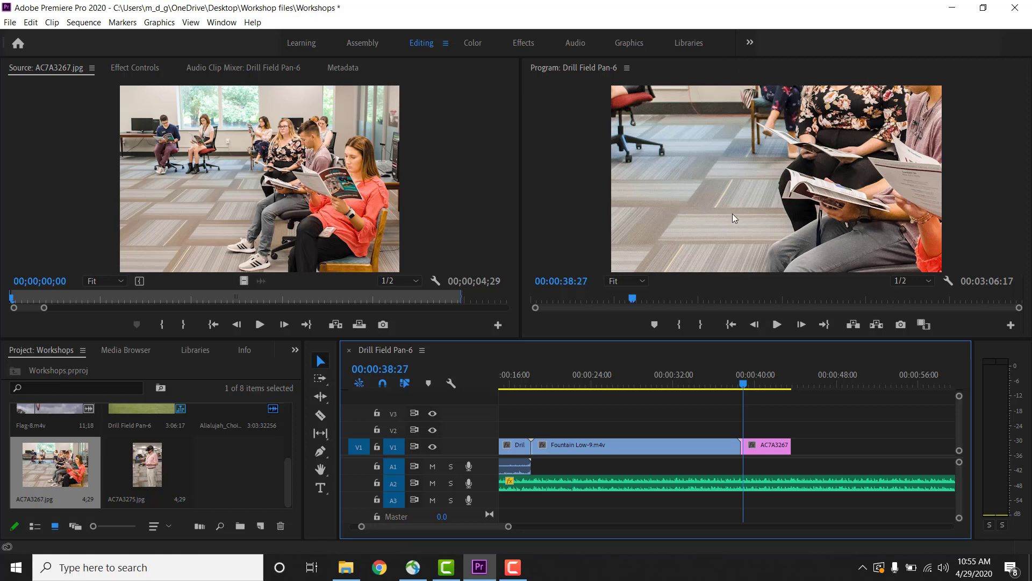
# - Scale the AC7A3267.jpg clip down to 44.1 in Effect Controls so the photo fits the frame
pyautogui.doubleClick(771, 450)
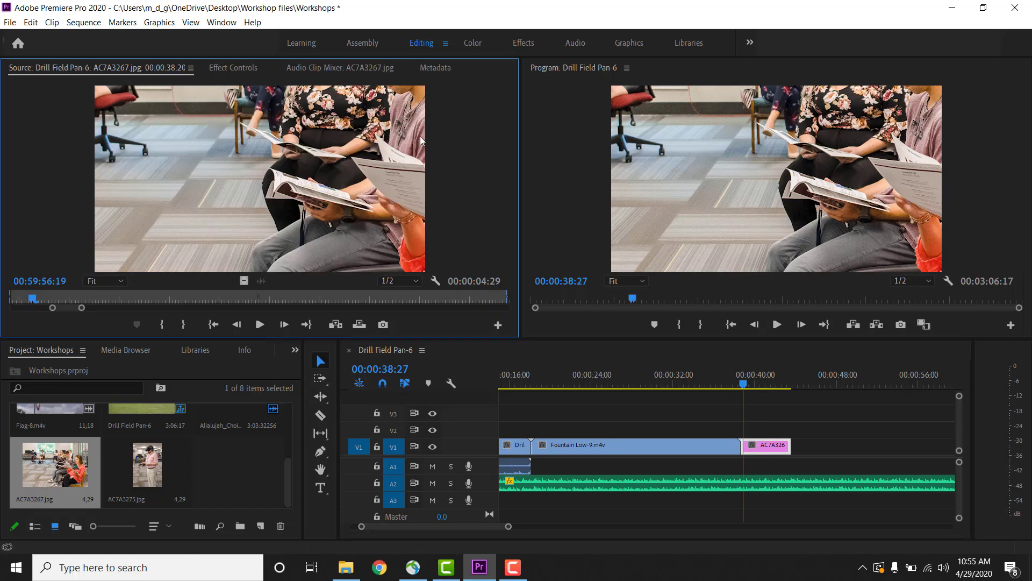
pyautogui.click(228, 66)
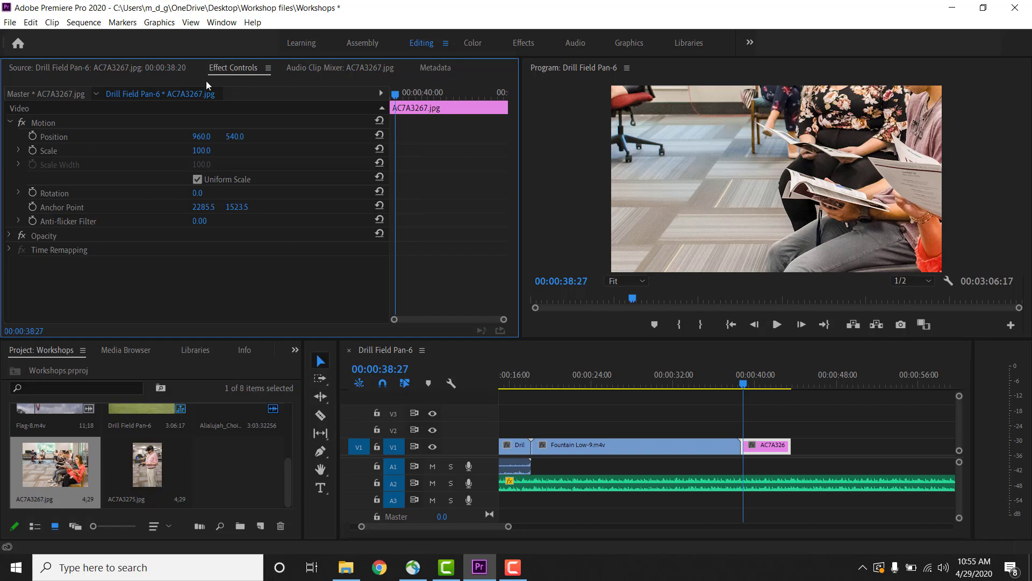
pyautogui.click(18, 150)
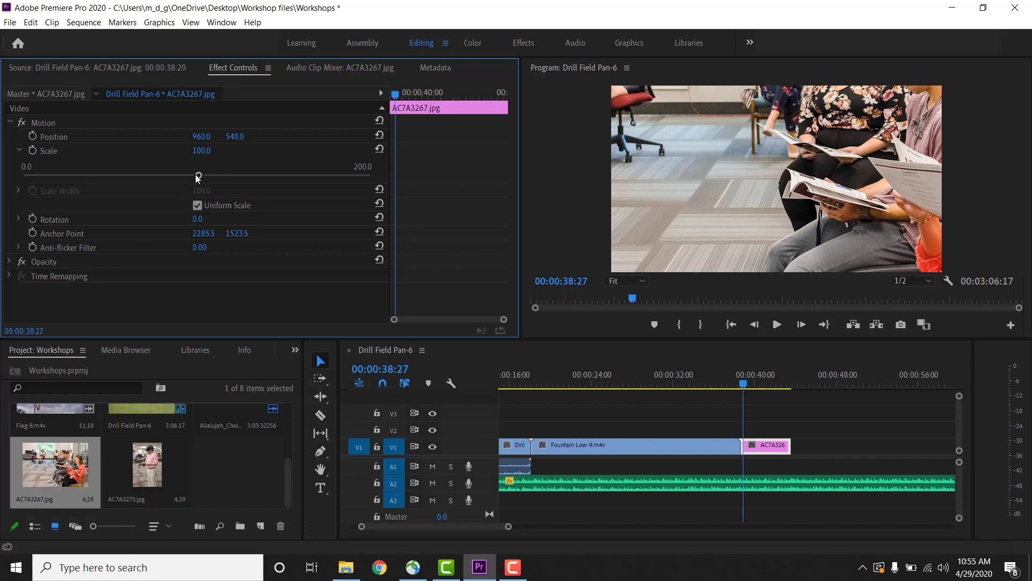
pyautogui.moveTo(198, 175); pyautogui.dragTo(98, 184)
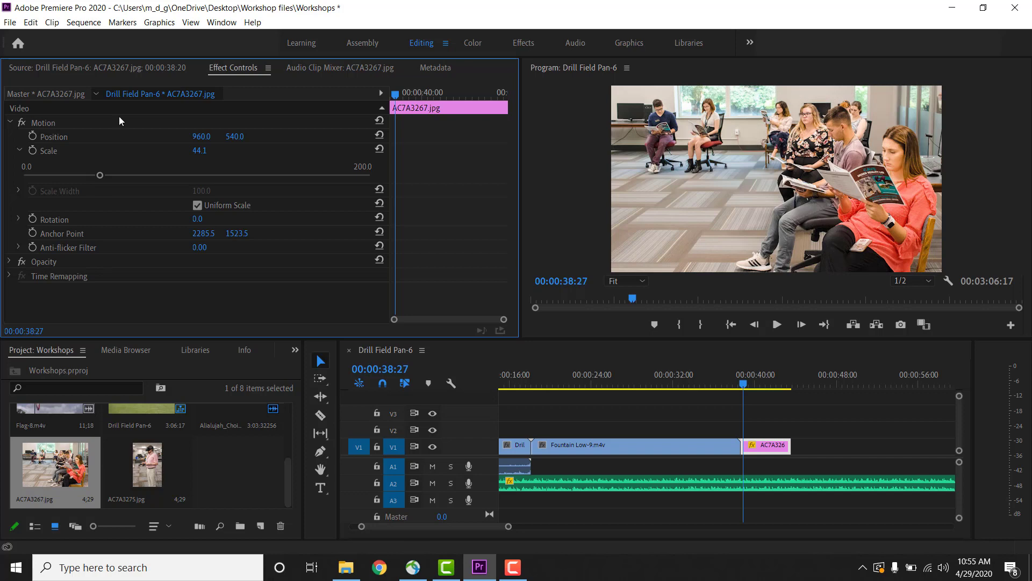
pyautogui.click(237, 477)
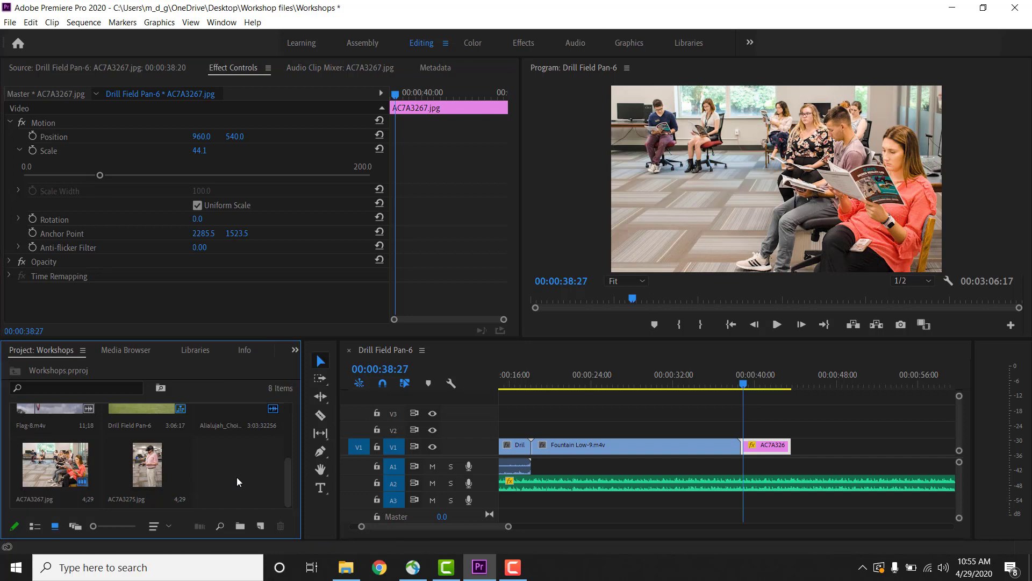
pyautogui.scroll(3, 237, 476)
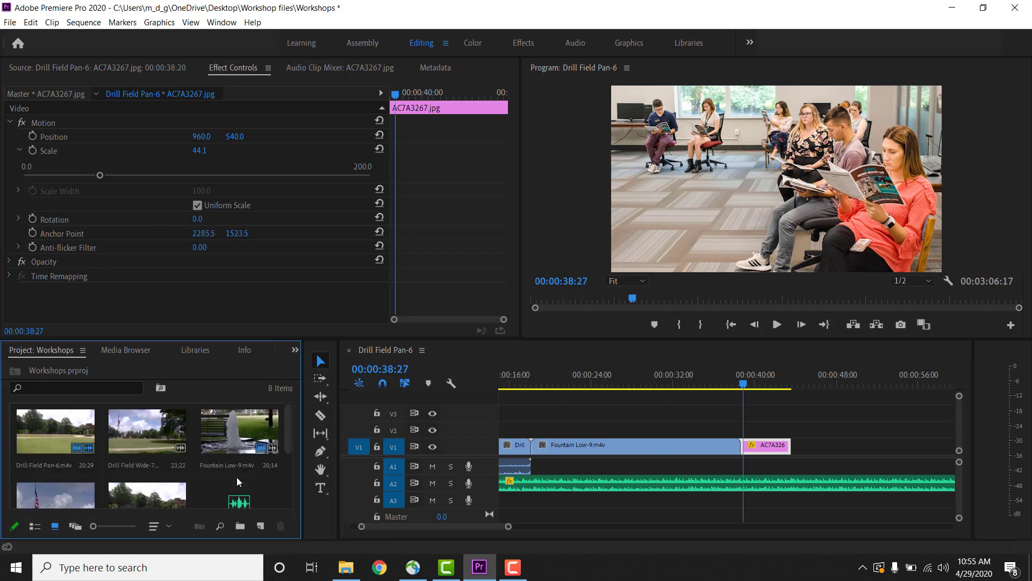
pyautogui.click(754, 412)
pyautogui.rightClick(715, 376)
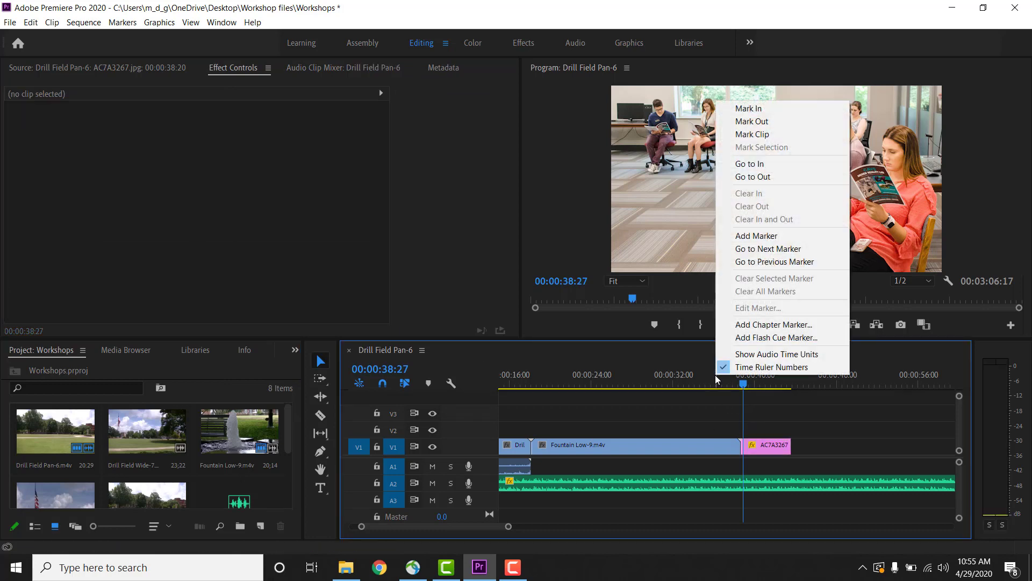
pyautogui.click(643, 395)
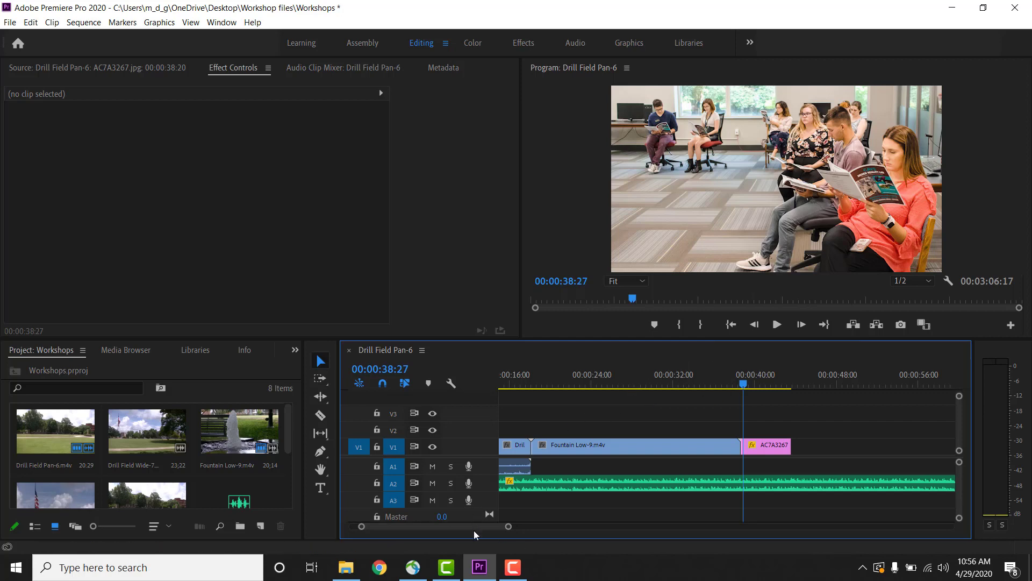
# - Ripple delete the empty gap before the first segment so the sequence starts at zero
pyautogui.moveTo(481, 524); pyautogui.dragTo(370, 528)
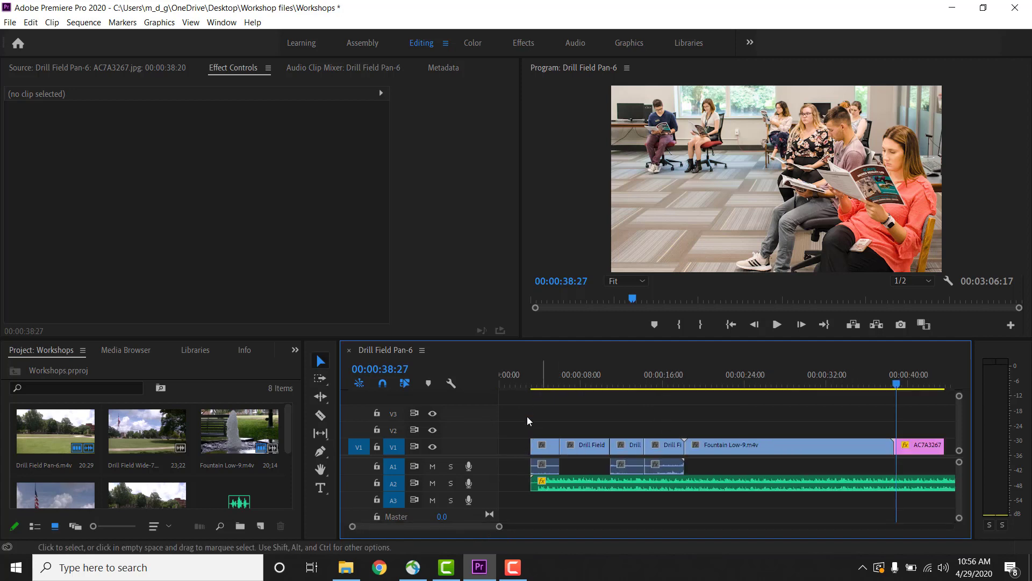
pyautogui.click(520, 450)
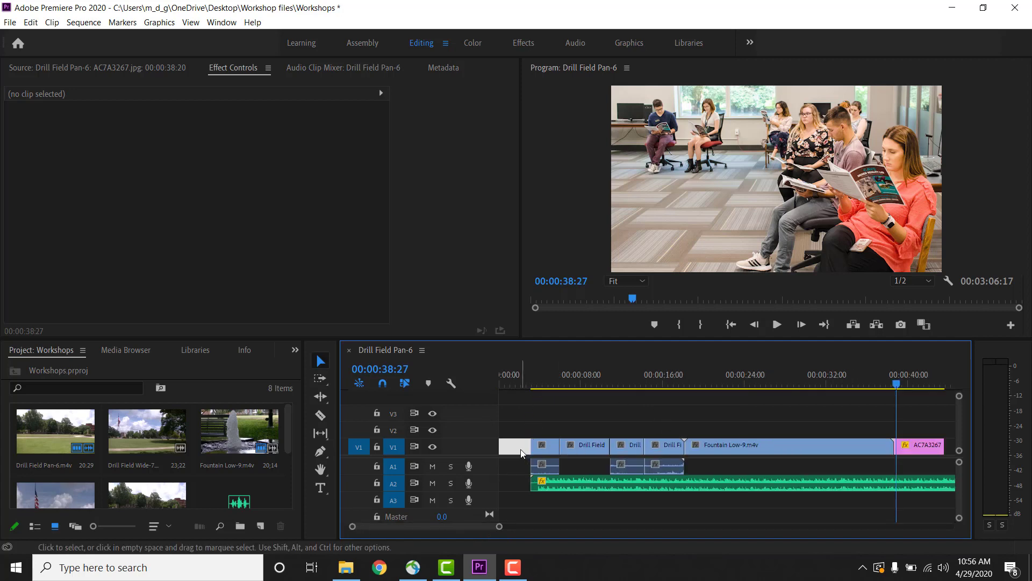
pyautogui.rightClick(520, 449)
pyautogui.click(543, 464)
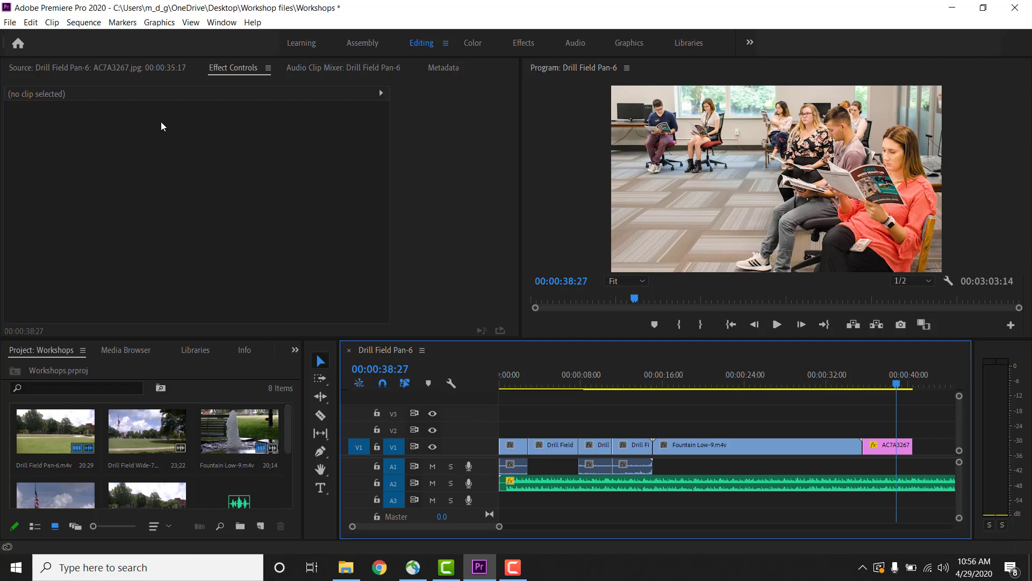
# - Render the sequence with Render In to Out
pyautogui.click(97, 24)
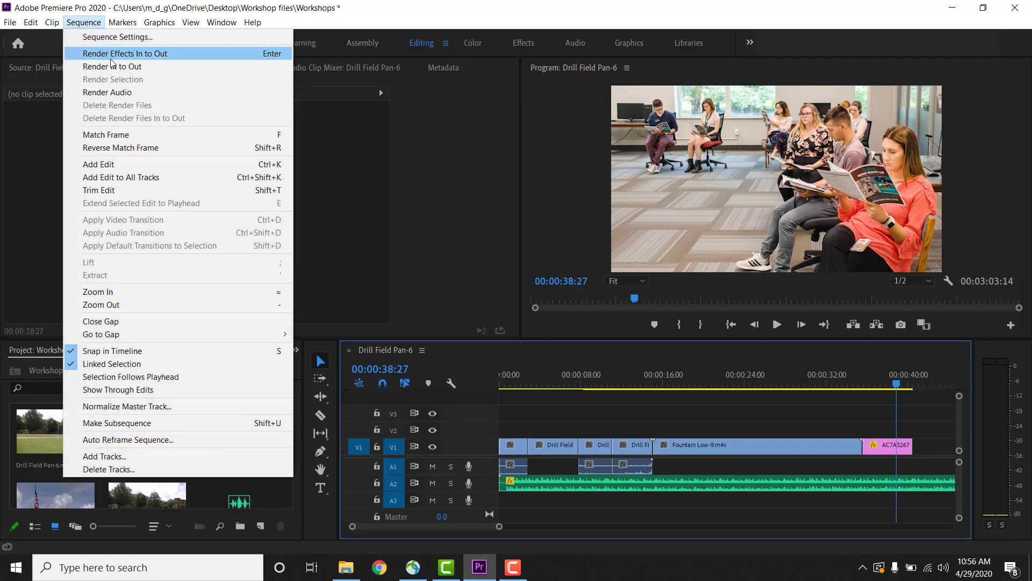
pyautogui.click(114, 66)
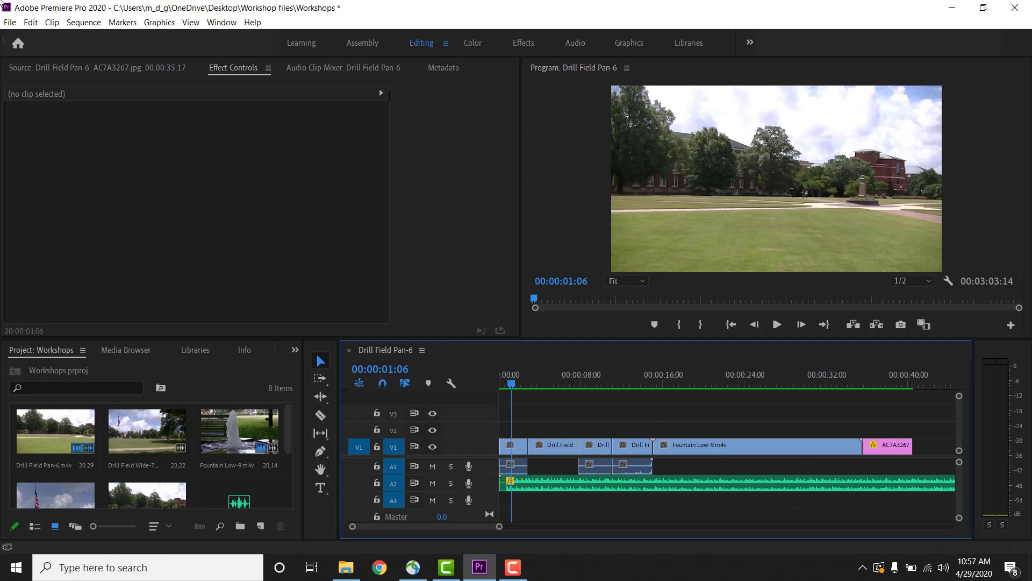
# - Open the media export settings for the Drill Field Pan-6 sequence and review the available formats, keeping H.264
pyautogui.click(8, 23)
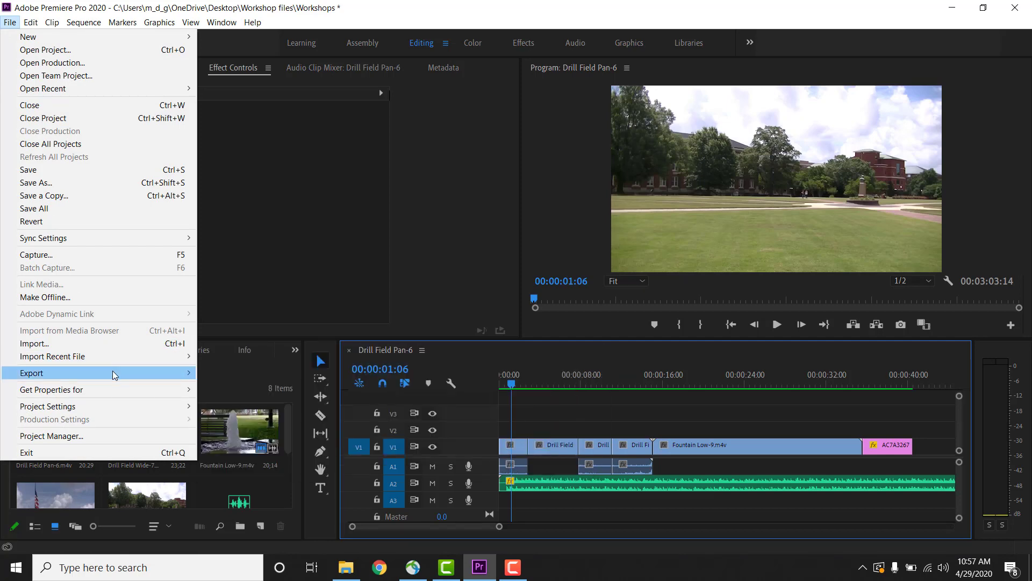
pyautogui.moveTo(113, 371)
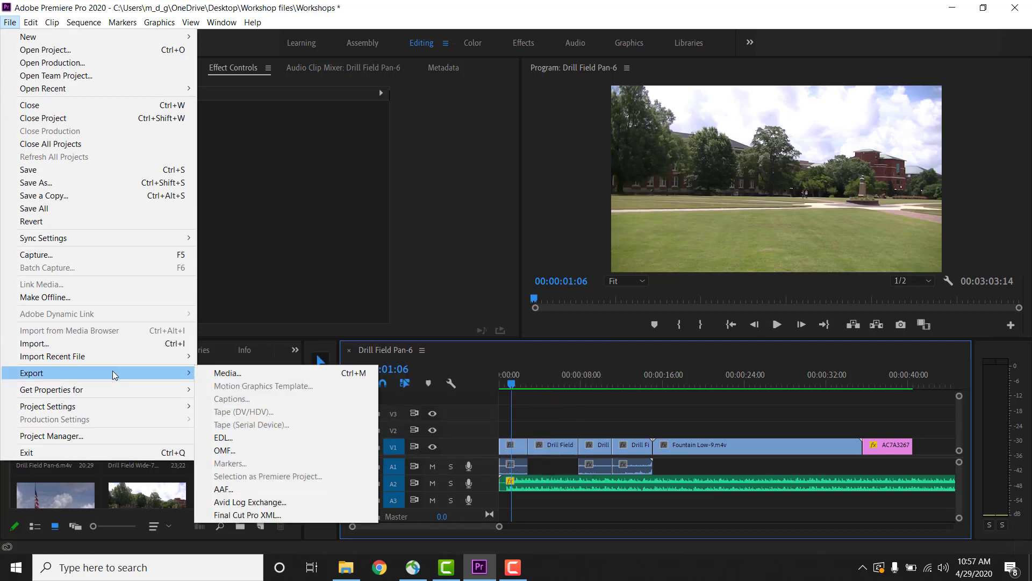
pyautogui.click(236, 375)
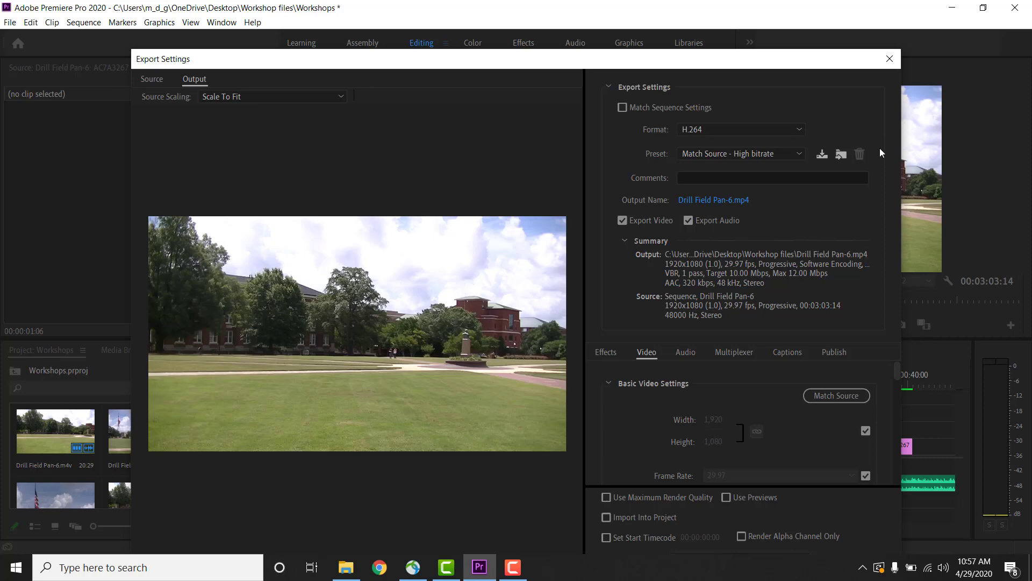
pyautogui.click(747, 130)
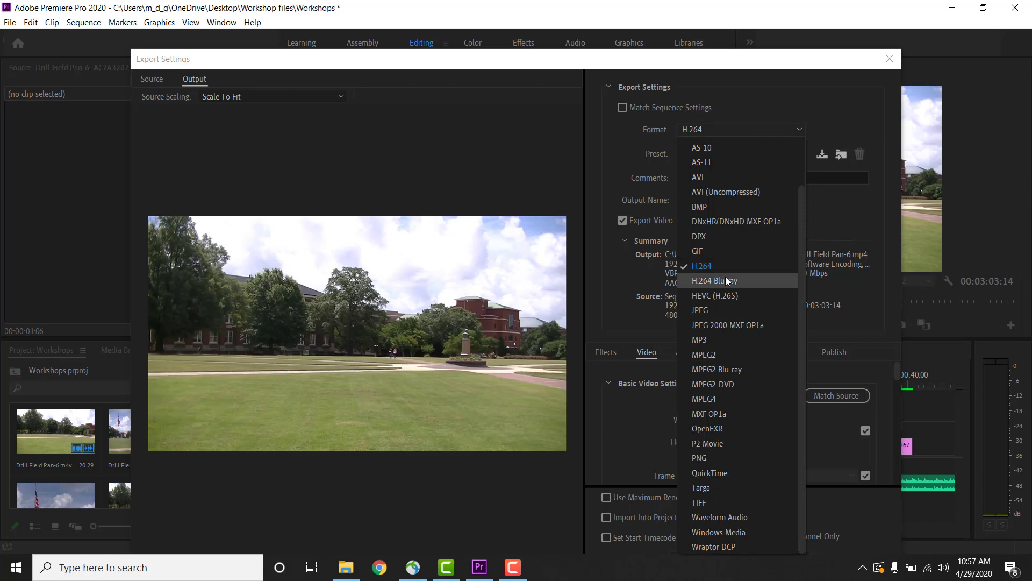
pyautogui.click(616, 157)
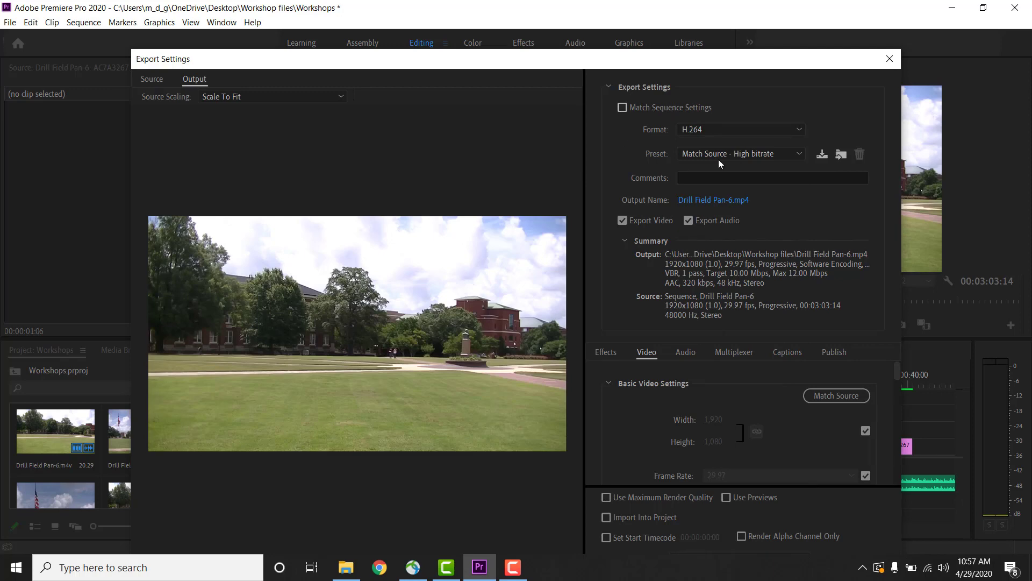
# - Name the export output file "workshop test video" and save it in the Workshop files folder
pyautogui.click(721, 199)
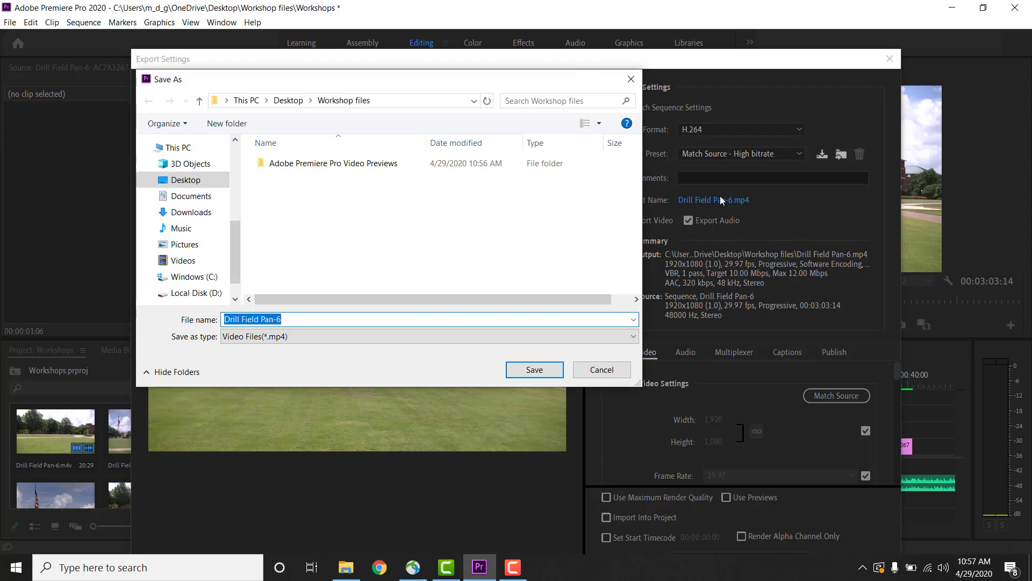
pyautogui.write('works')
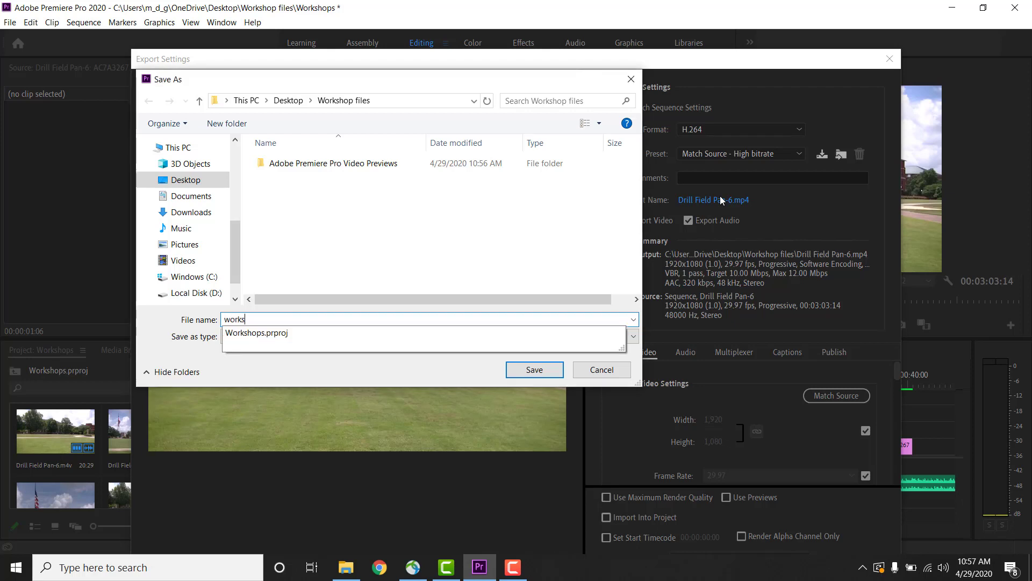
pyautogui.write('hop test video')
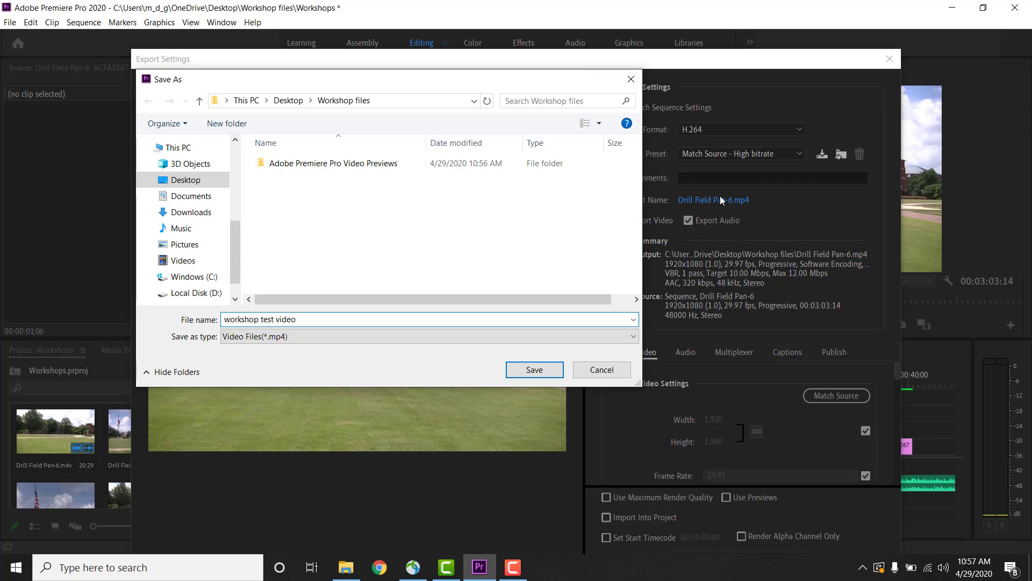
pyautogui.press('Return')
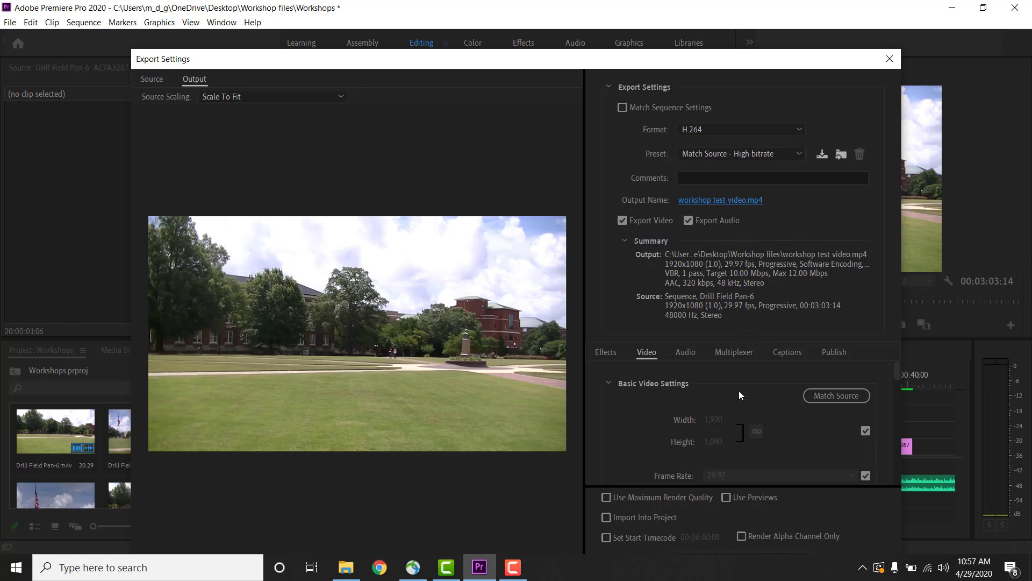
# - Review the video, audio, multiplexer and captions options in the export settings
pyautogui.scroll(-10, 730, 372)
pyautogui.scroll(10, 730, 372)
pyautogui.click(686, 353)
pyautogui.click(742, 360)
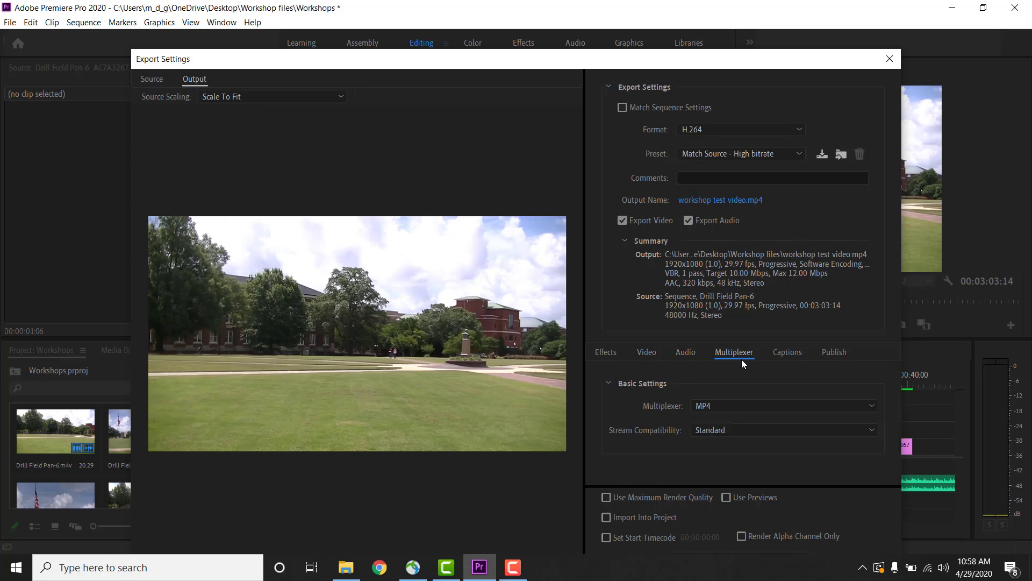
pyautogui.click(795, 358)
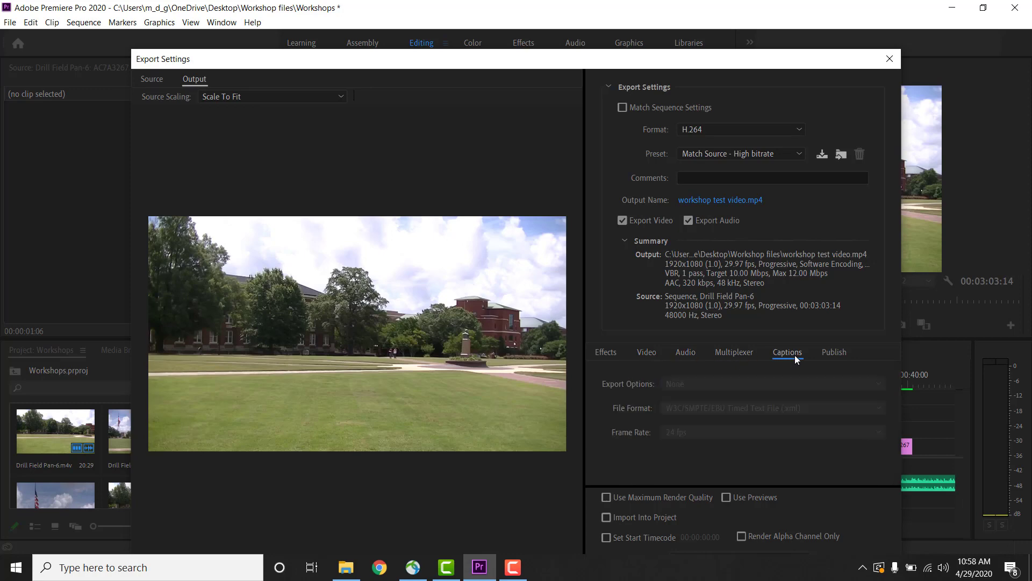
pyautogui.click(640, 352)
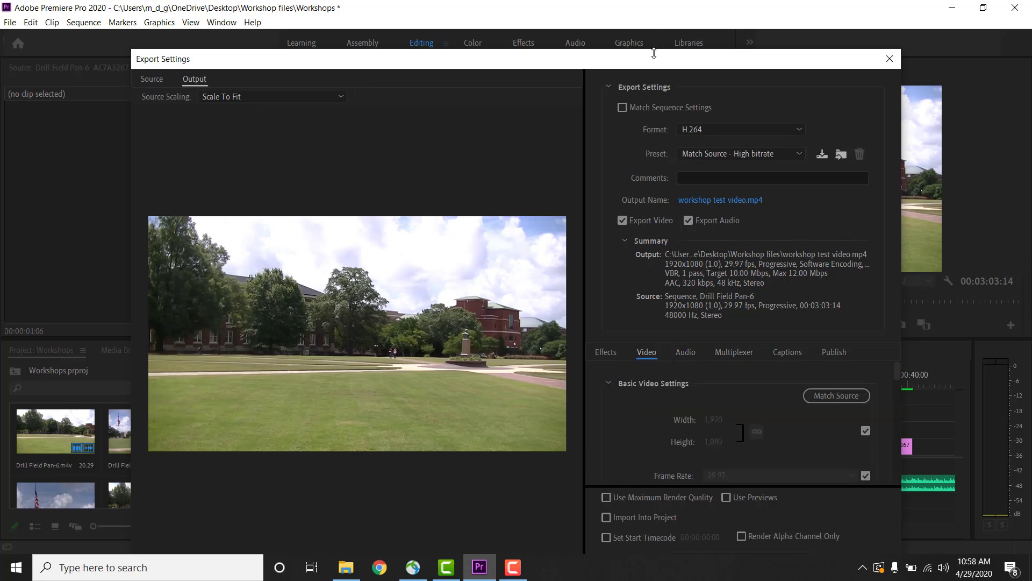
# - Shrink and reposition the Export Settings dialog so its lower controls are reachable, and export the sequence
pyautogui.moveTo(654, 54); pyautogui.dragTo(662, 4)
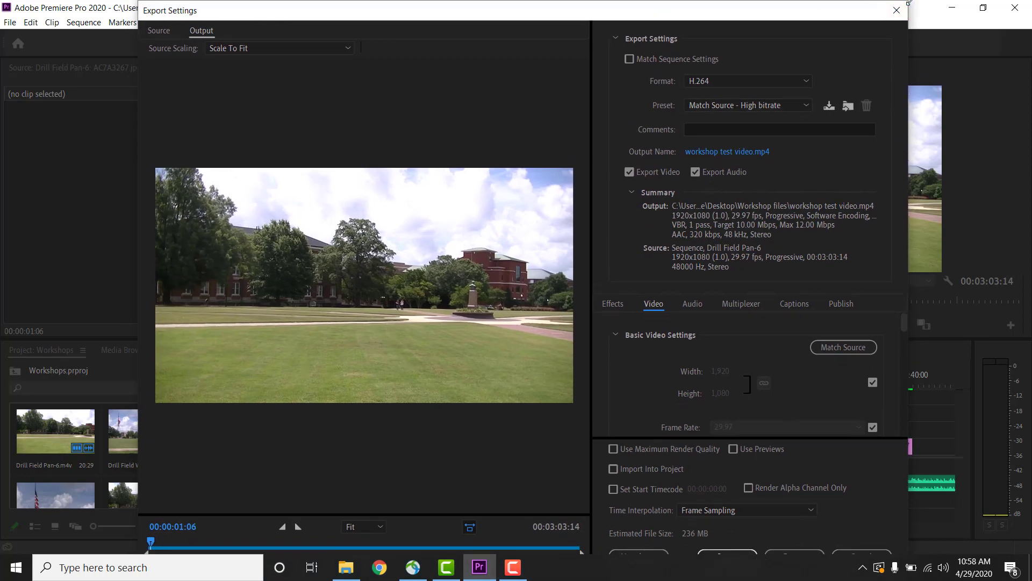
pyautogui.moveTo(908, 2); pyautogui.dragTo(795, 138)
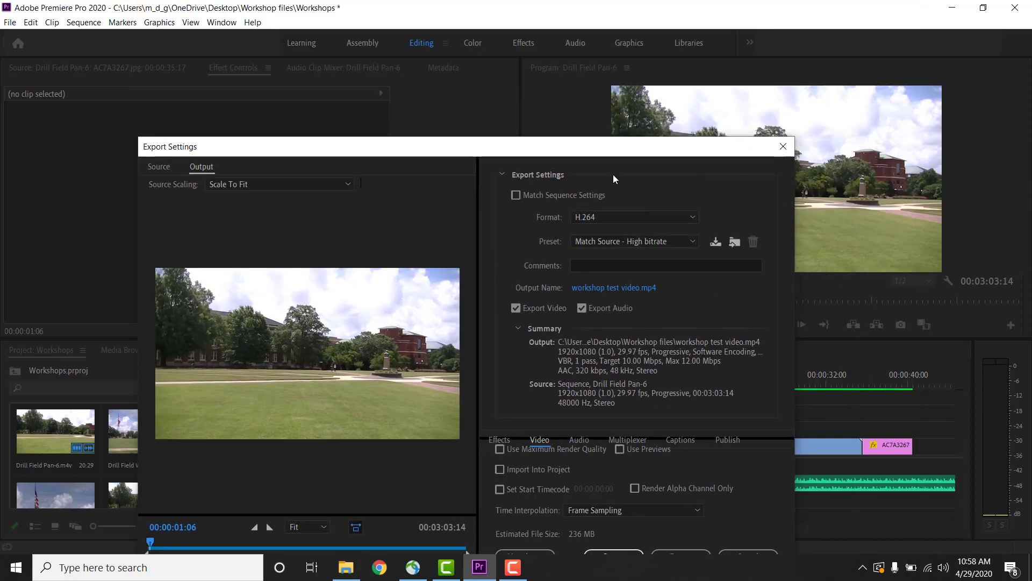
pyautogui.moveTo(606, 150); pyautogui.dragTo(652, 43)
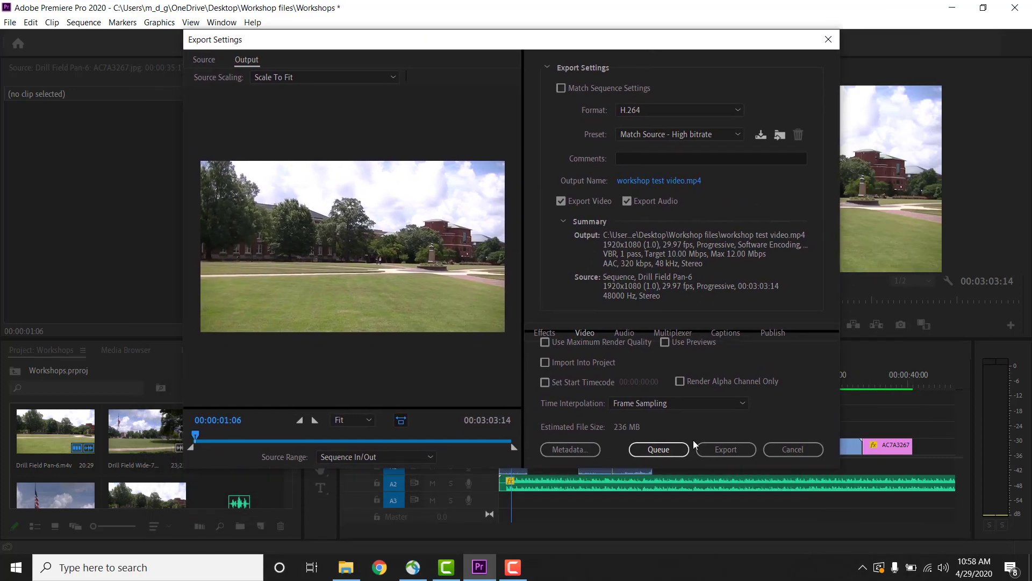
pyautogui.click(738, 450)
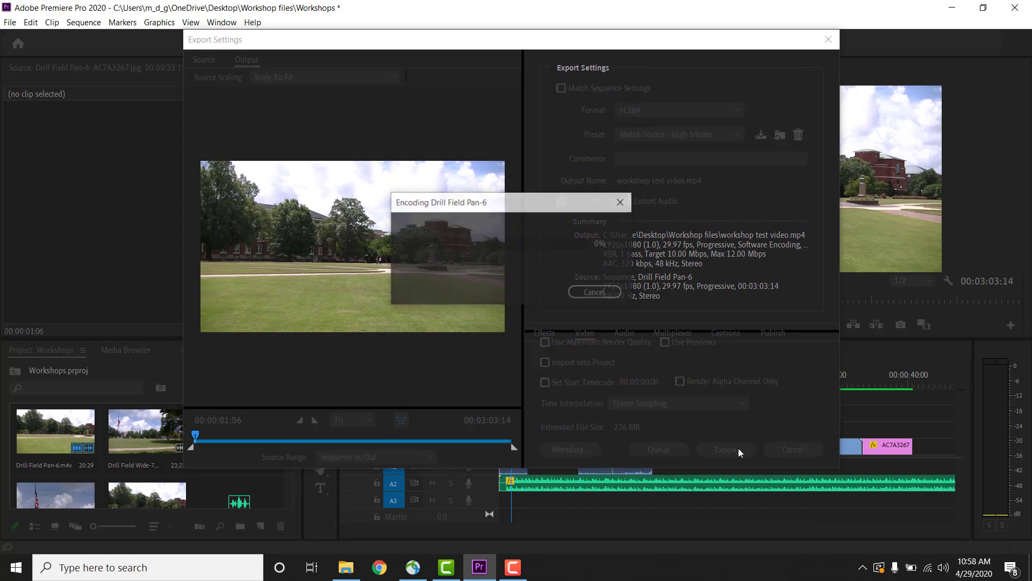